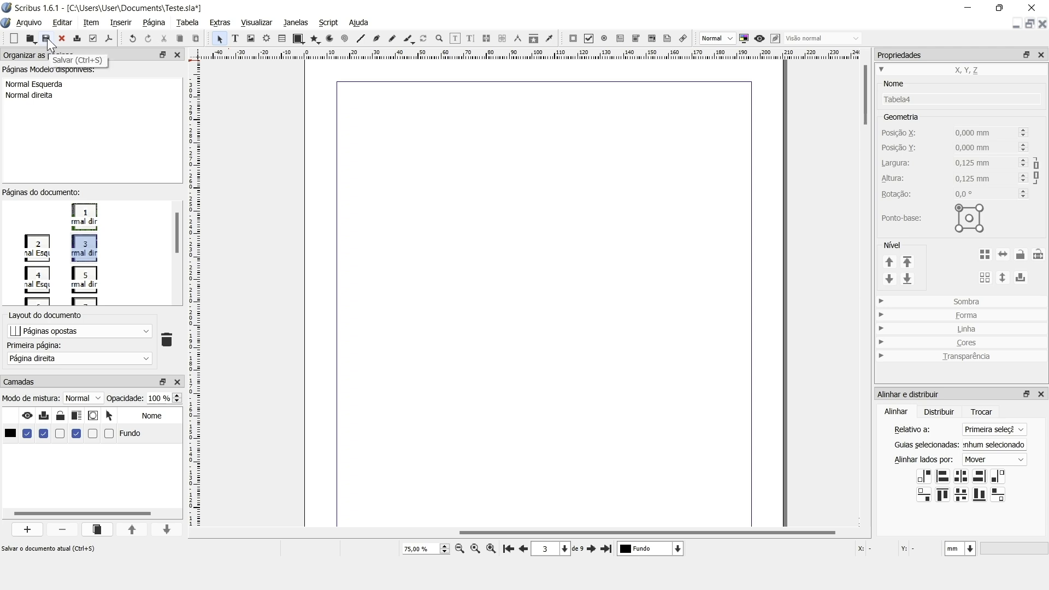
Save the document and view the print setup options without printing.
left_click(47, 38)
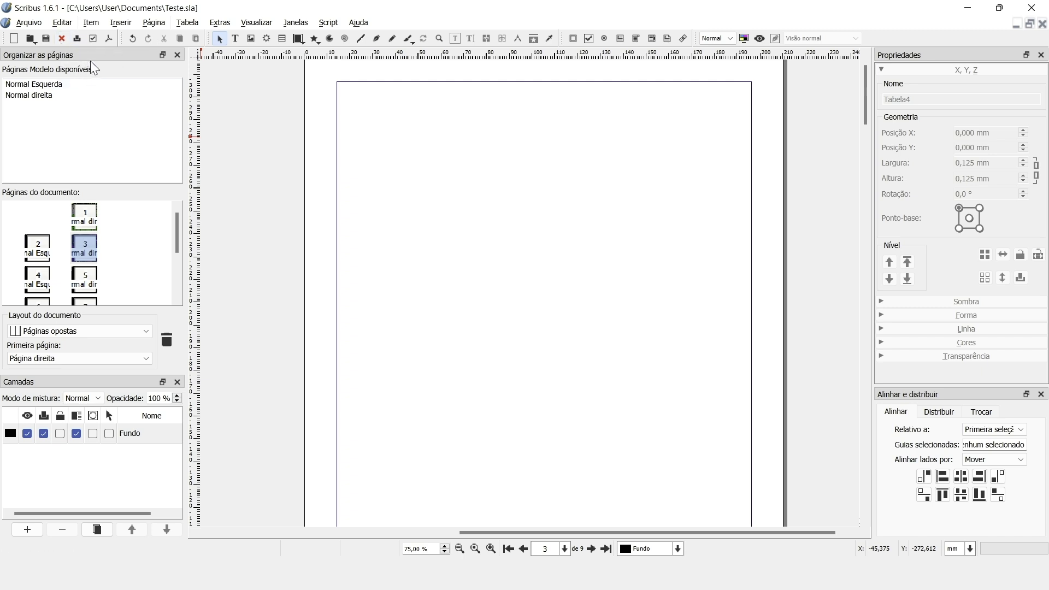
key("ctrl+0")
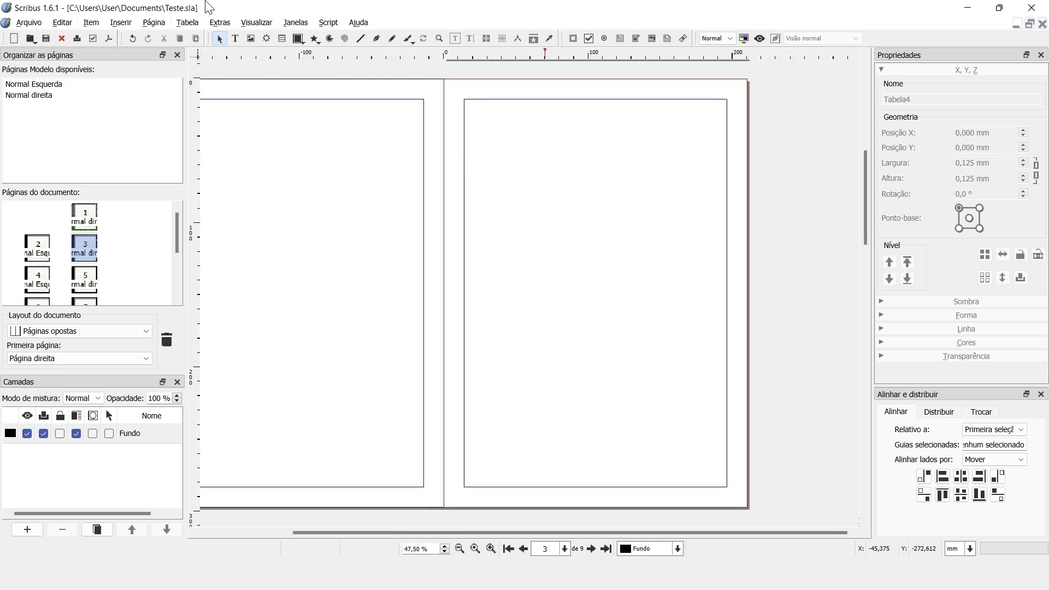
key("ctrl+p")
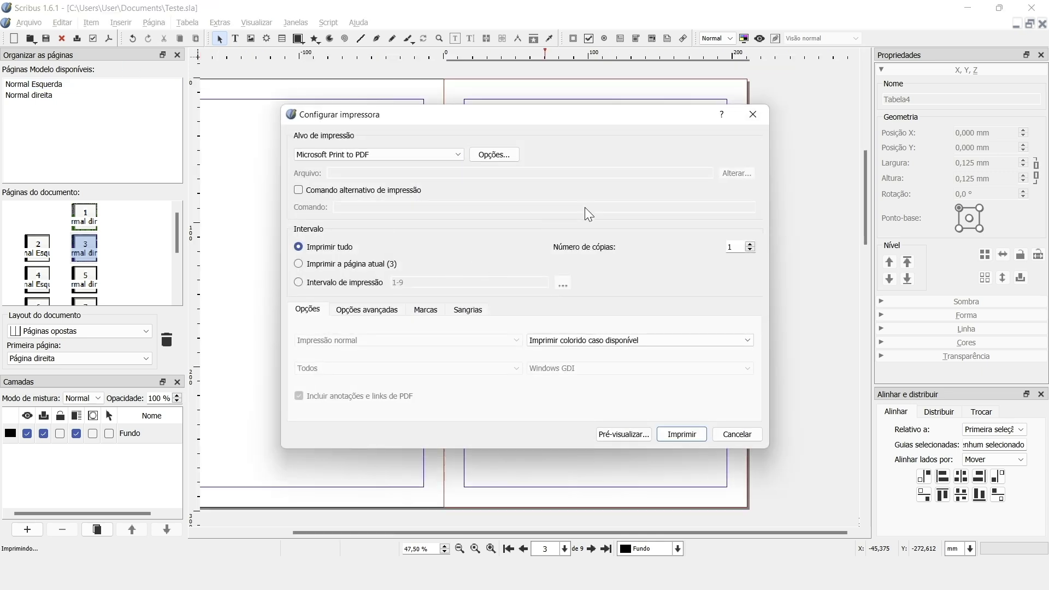
key("Escape")
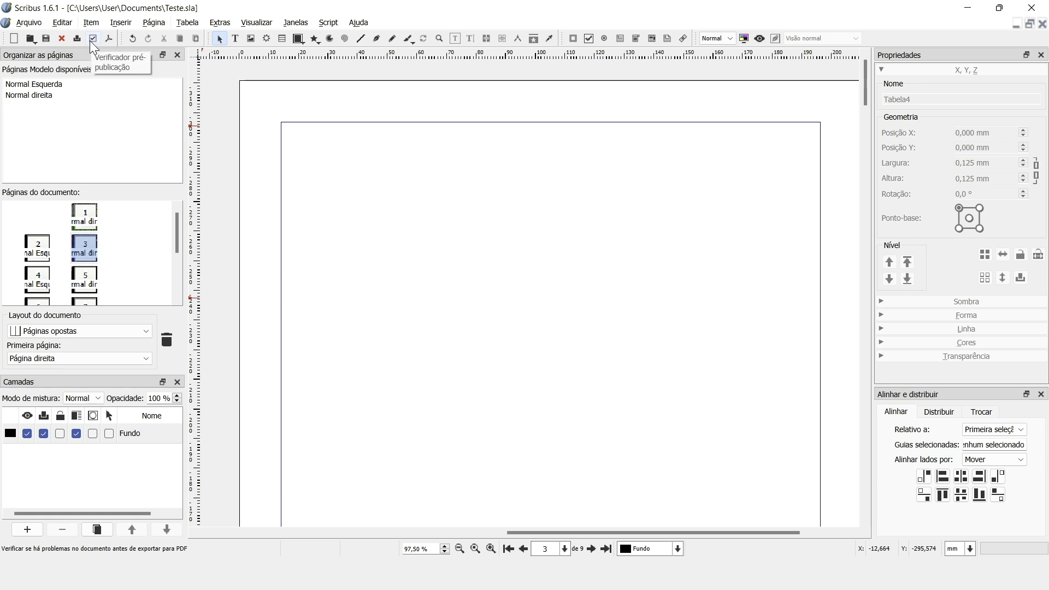
Check the document for pre-publication problems and open and close the PDF export options.
left_click(93, 39)
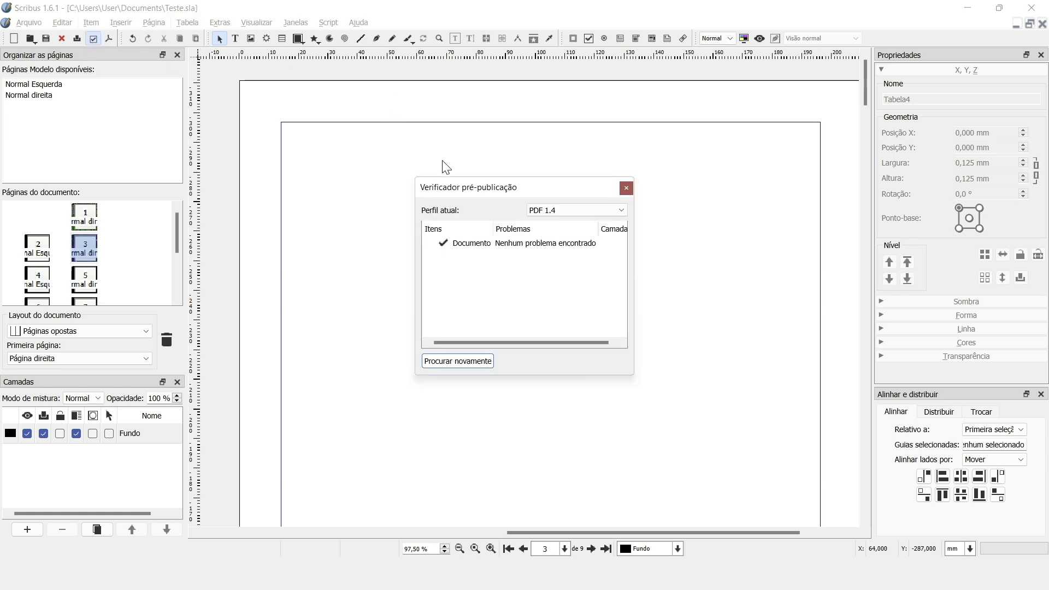
left_click(626, 189)
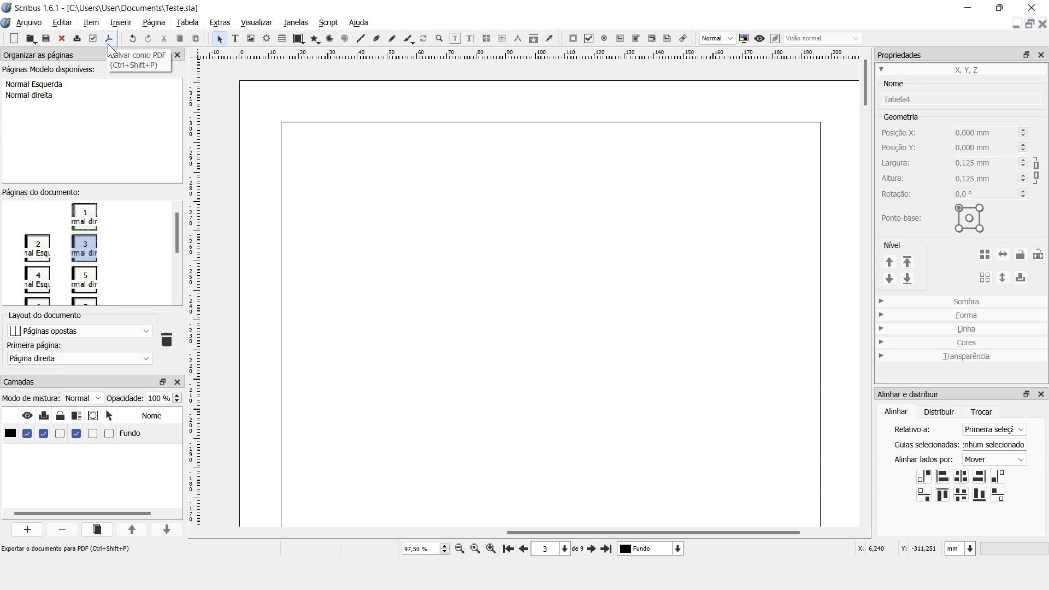
left_click(108, 46)
key("Escape")
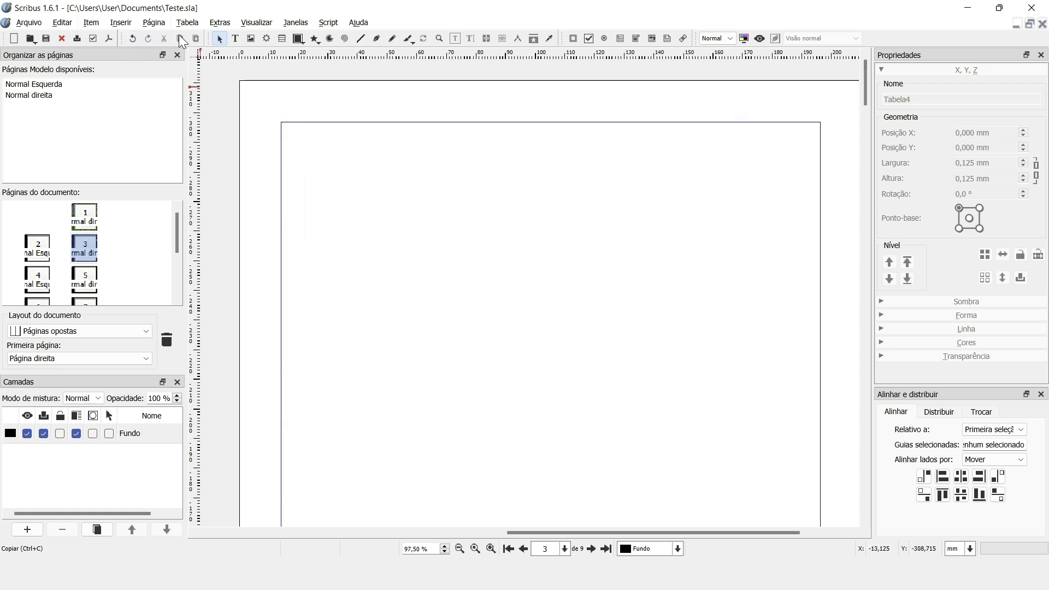
Undo the last change and cut the restored table.
left_click(133, 37)
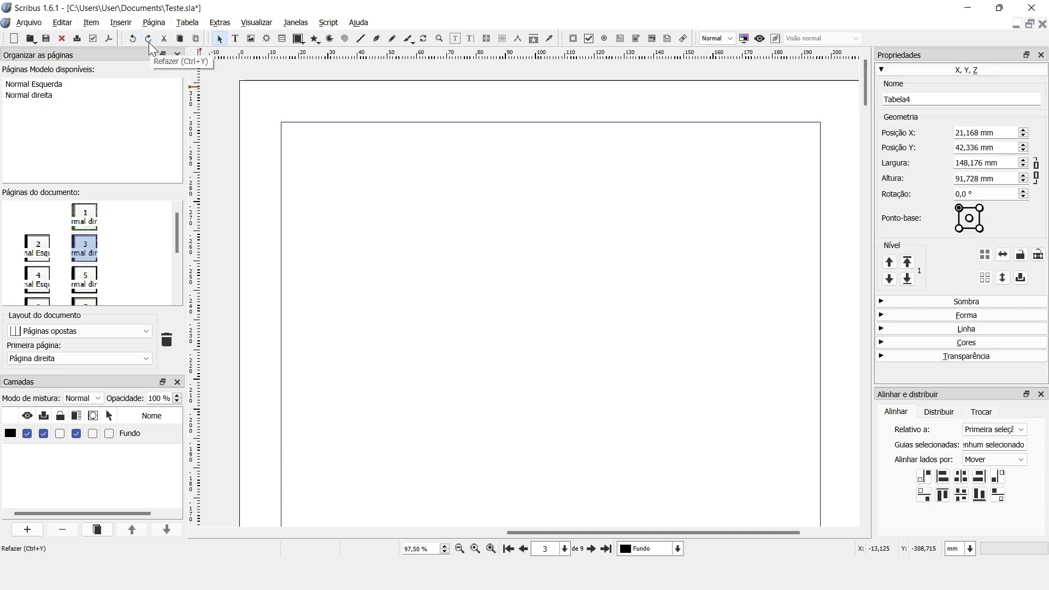
left_click(163, 38)
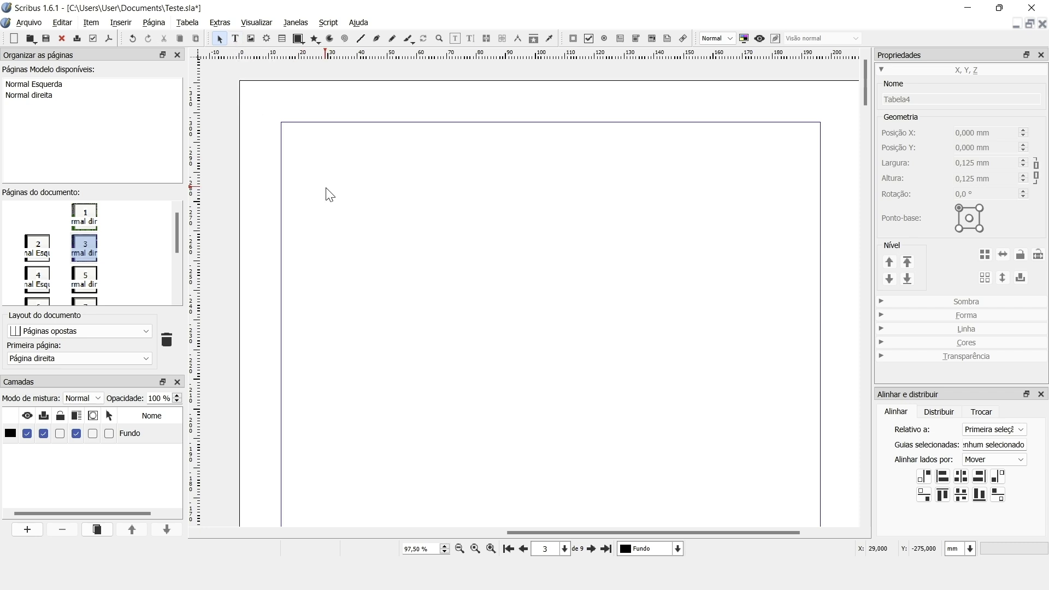
Draw a text frame from the upper-left margin corner of page 1 and resize it to about 106 by 64 mm.
key("t")
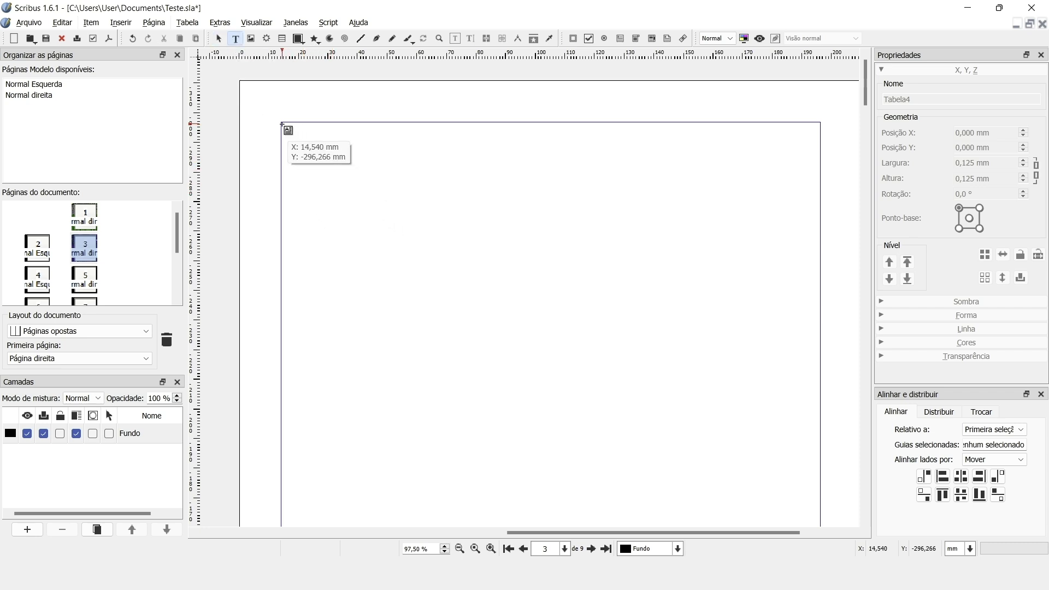
left_click_drag(282, 122, 658, 373)
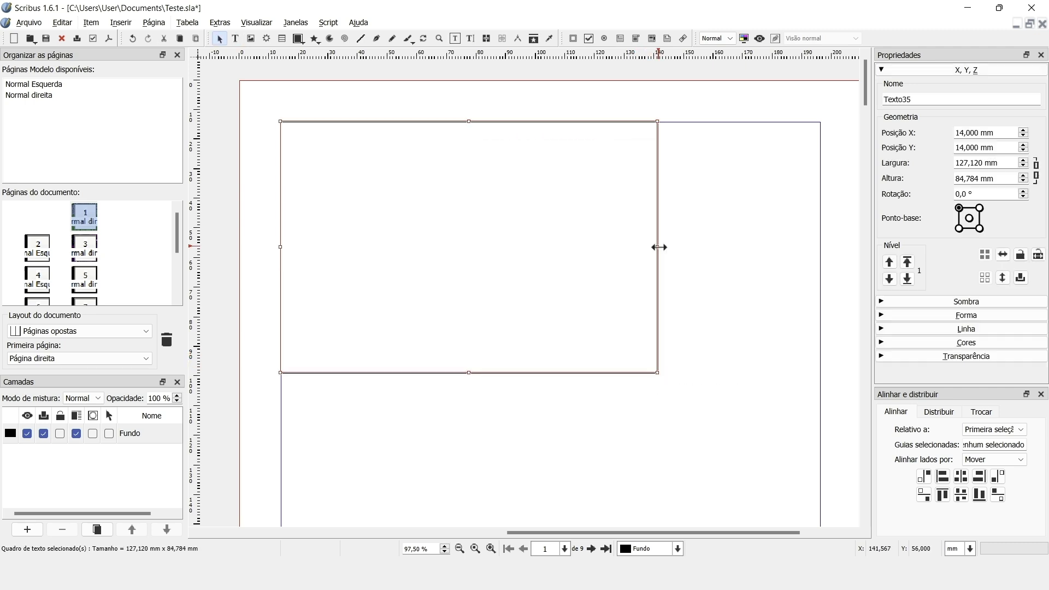
left_click_drag(657, 246, 594, 255)
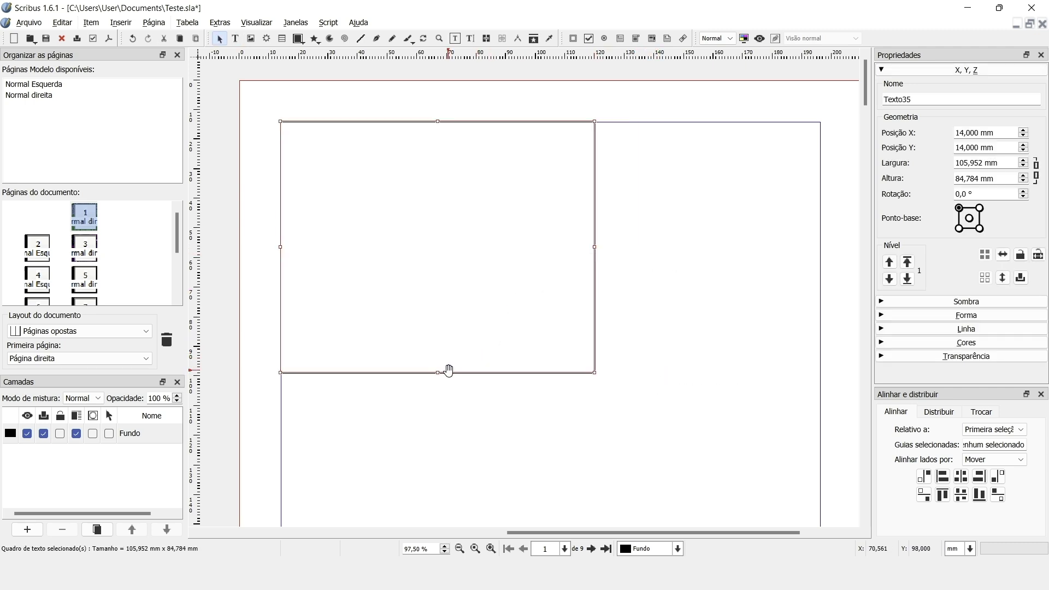
left_click_drag(443, 374, 442, 309)
Enter the trial text "trabradregsdfgregfthef" in the text frame and delete it.
double_click(437, 262)
type("trabradregsdfgregfthef")
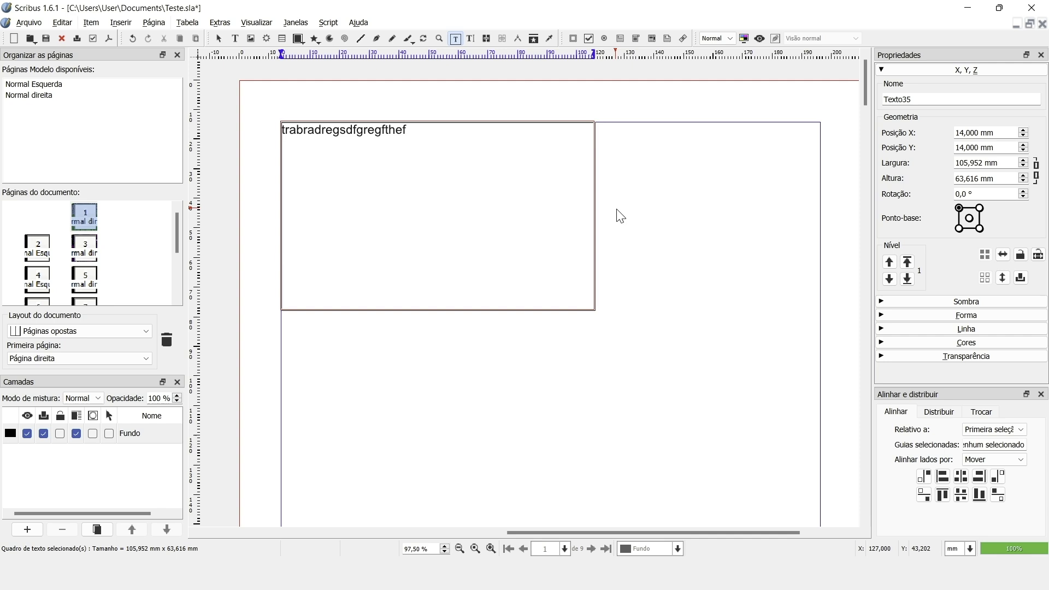
left_click_drag(410, 130, 267, 127)
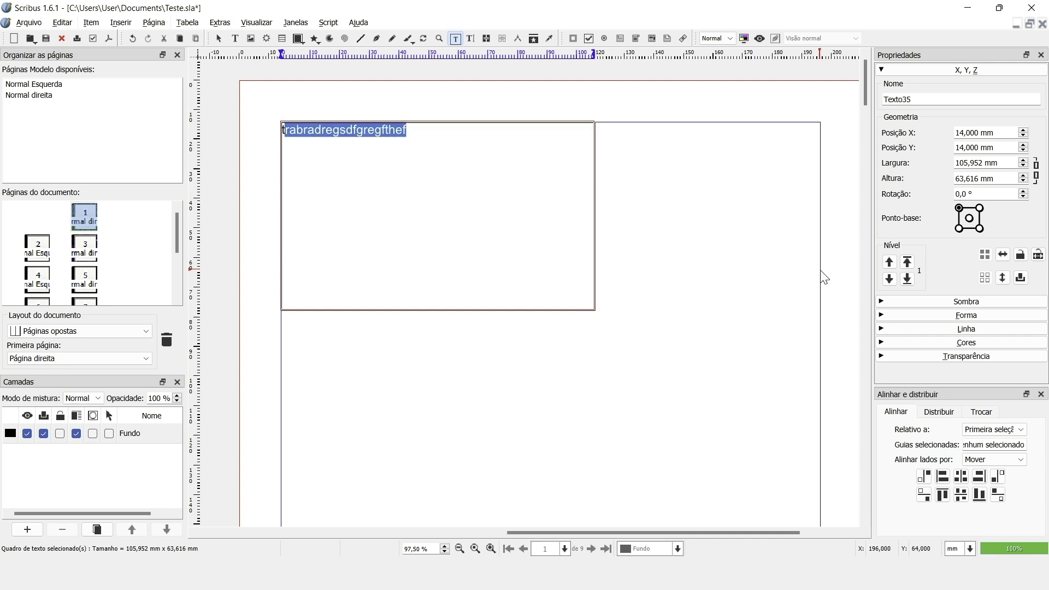
key("Delete")
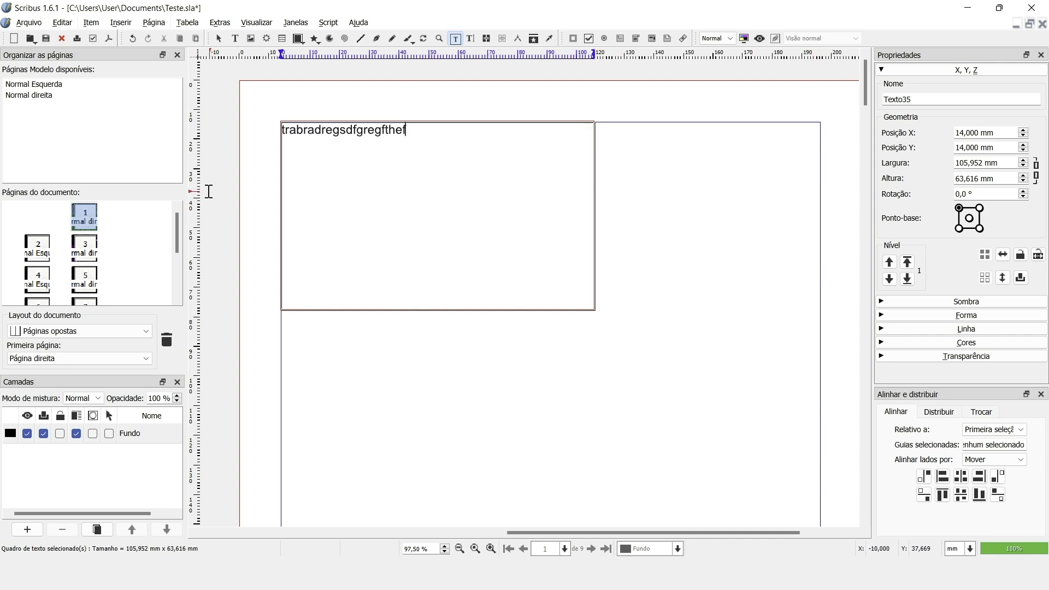
left_click_drag(316, 128, 389, 142)
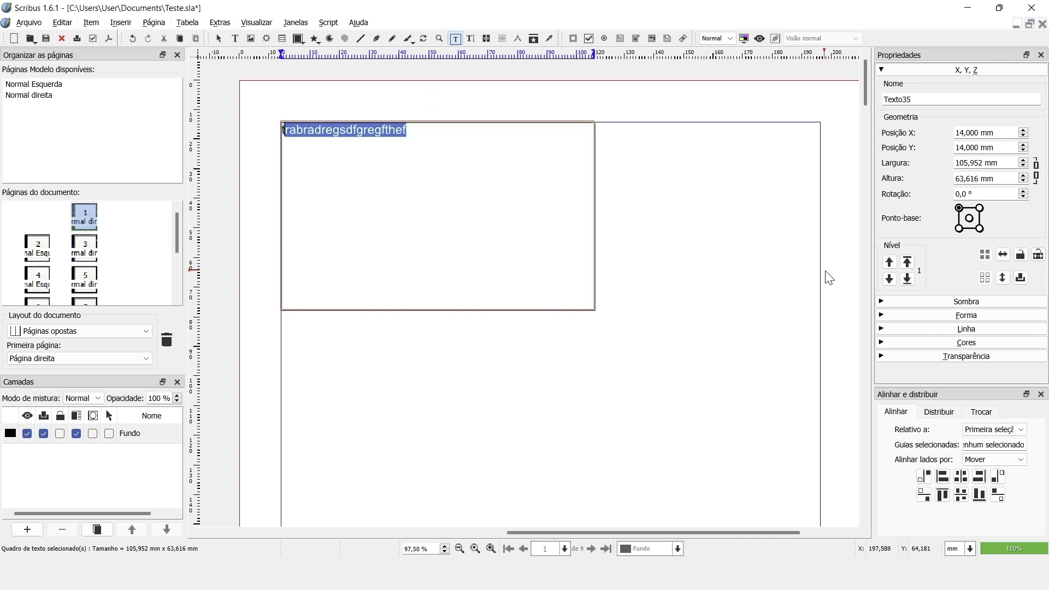
key("Delete")
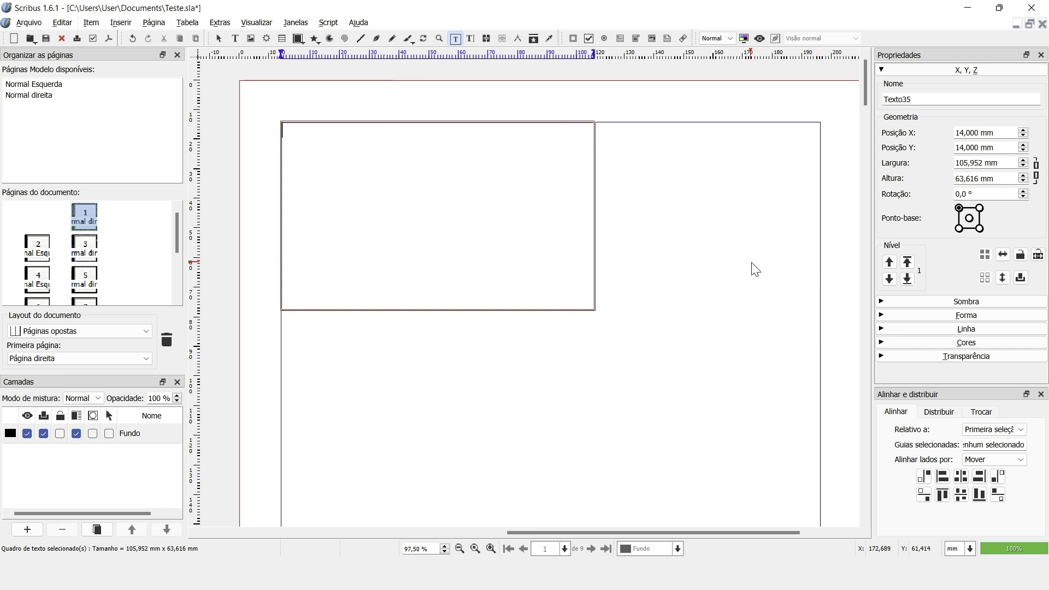
Fill the empty text frame with Lorem ipsum sample text.
key("ctrl+z")
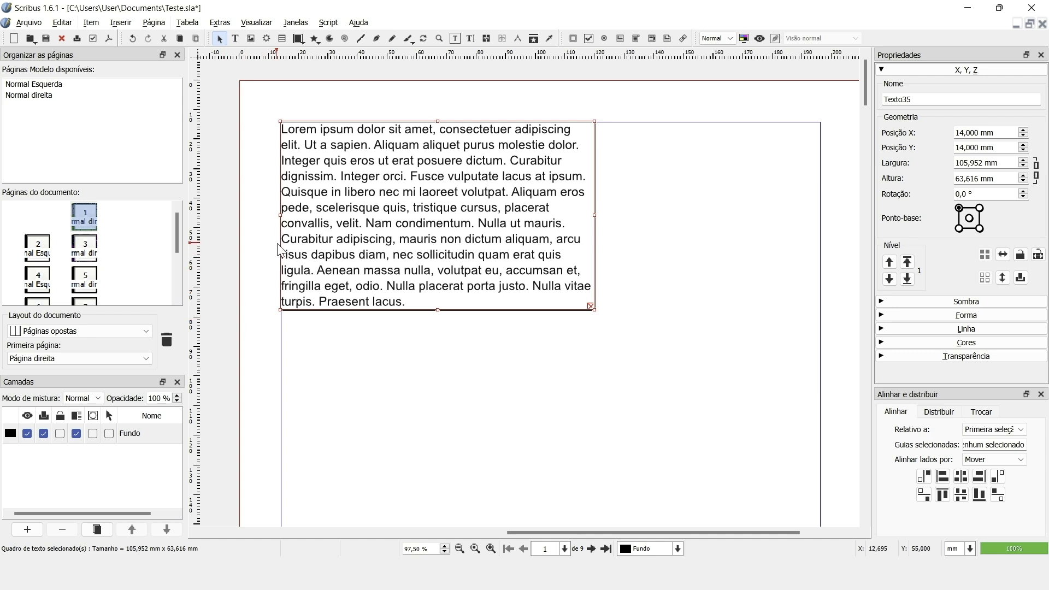
right_click(319, 246)
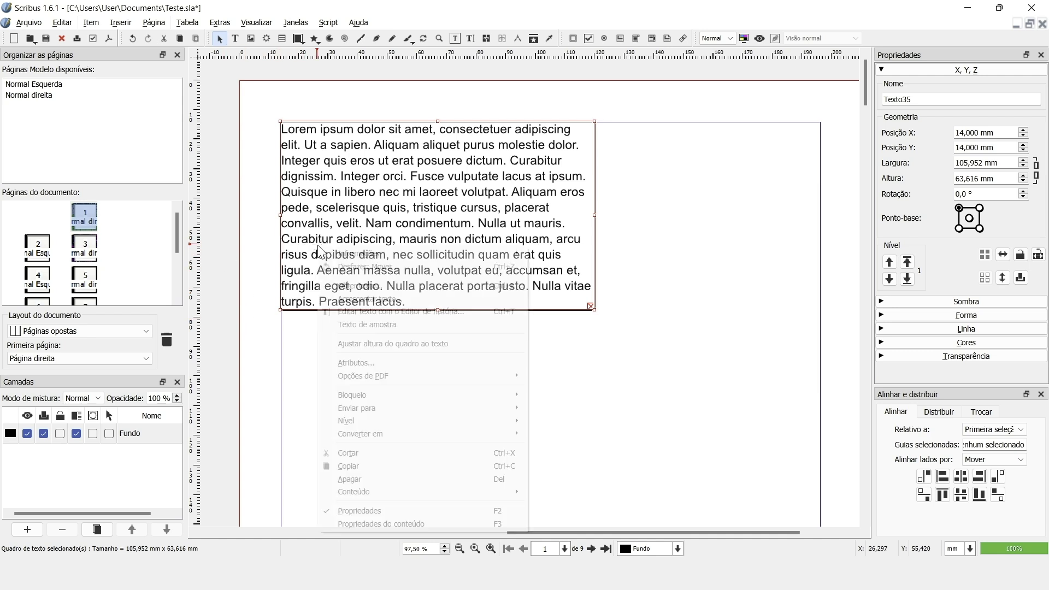
left_click(339, 191)
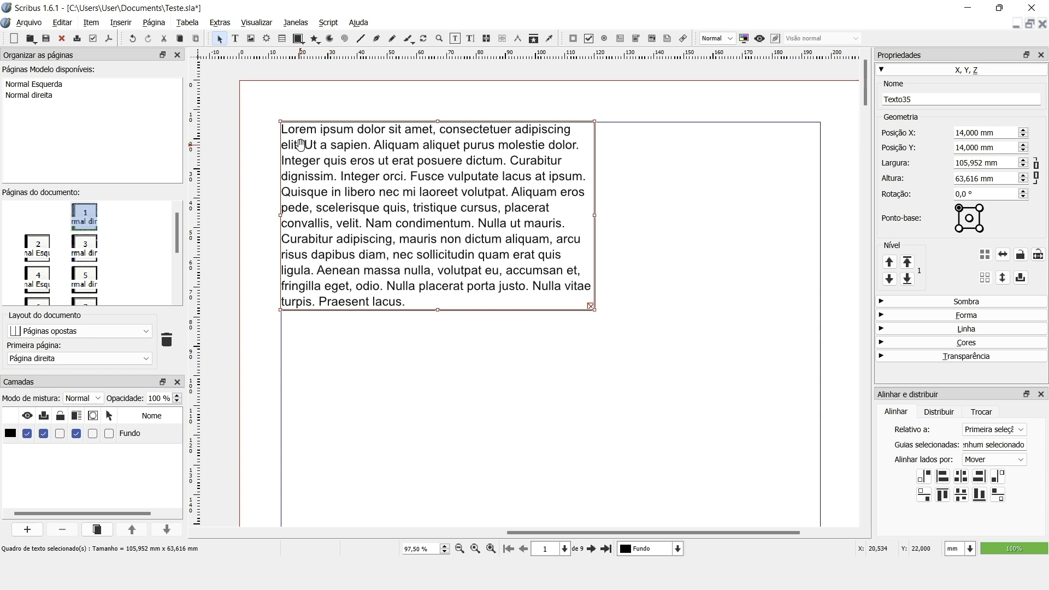
View the Lorem ipsum frame's full text in the Story Editor and close the editor without changes.
left_click(62, 23)
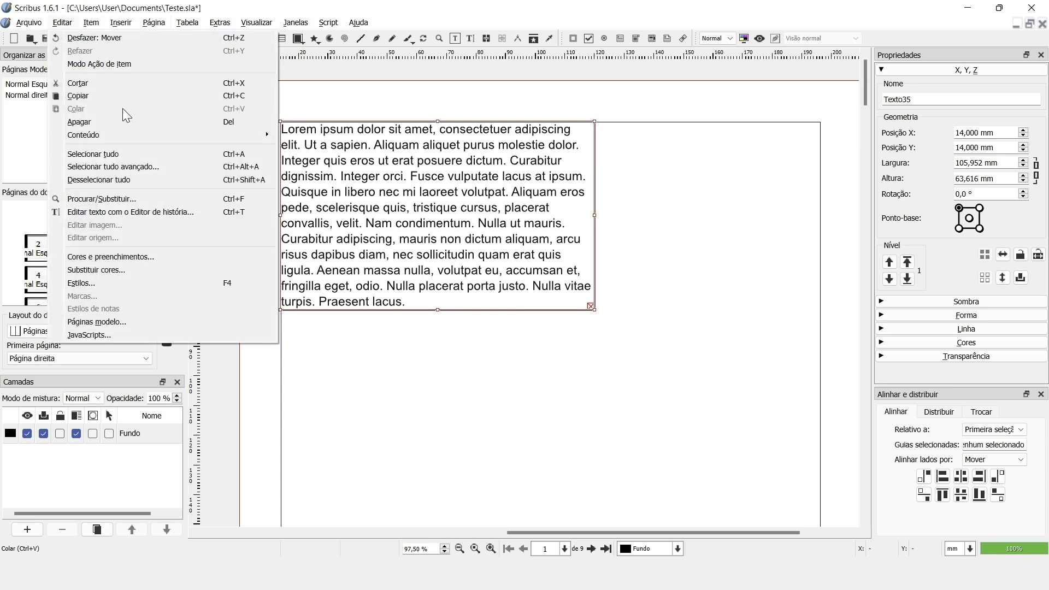
left_click(133, 208)
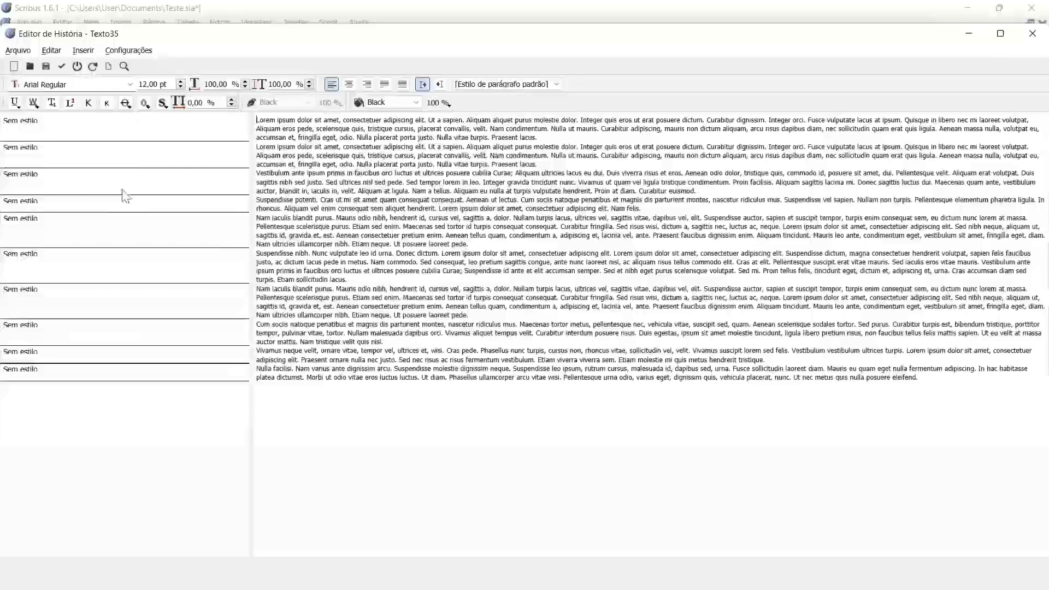
left_click(1032, 33)
right_click(493, 226)
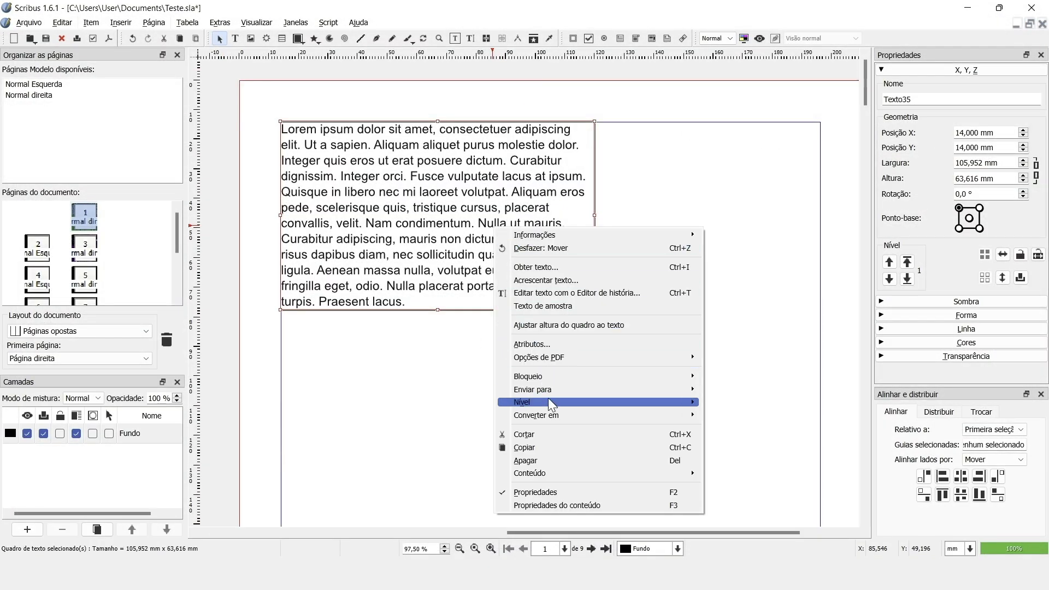
left_click(562, 294)
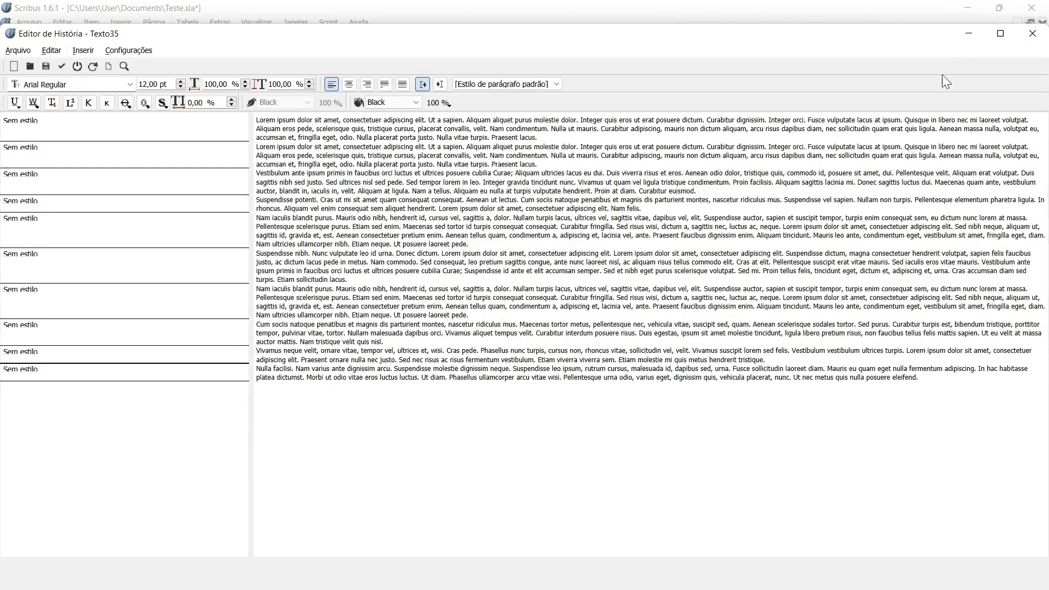
left_click(1032, 34)
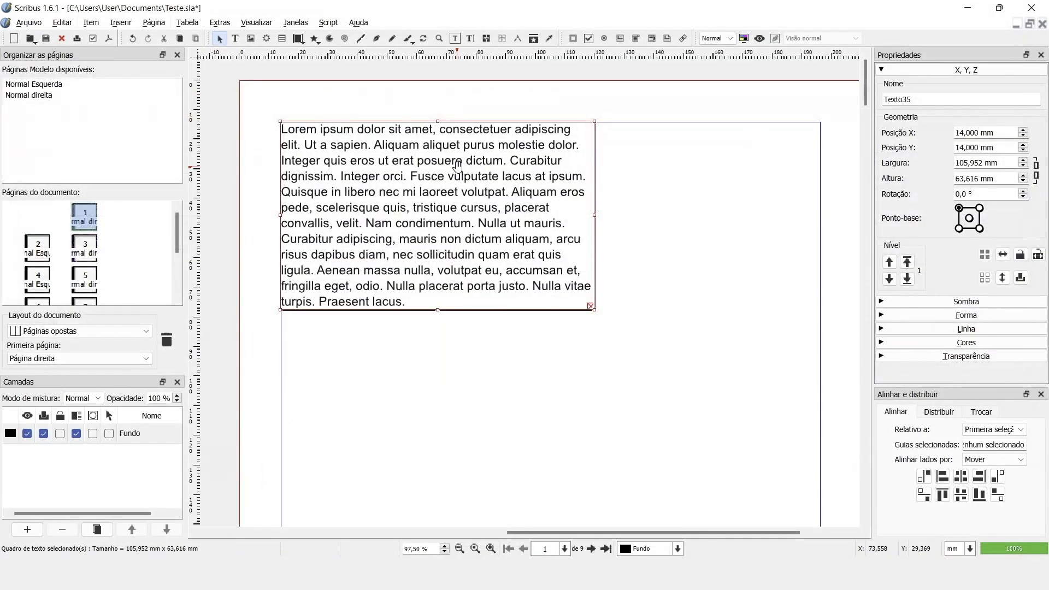
key("ctrl+t")
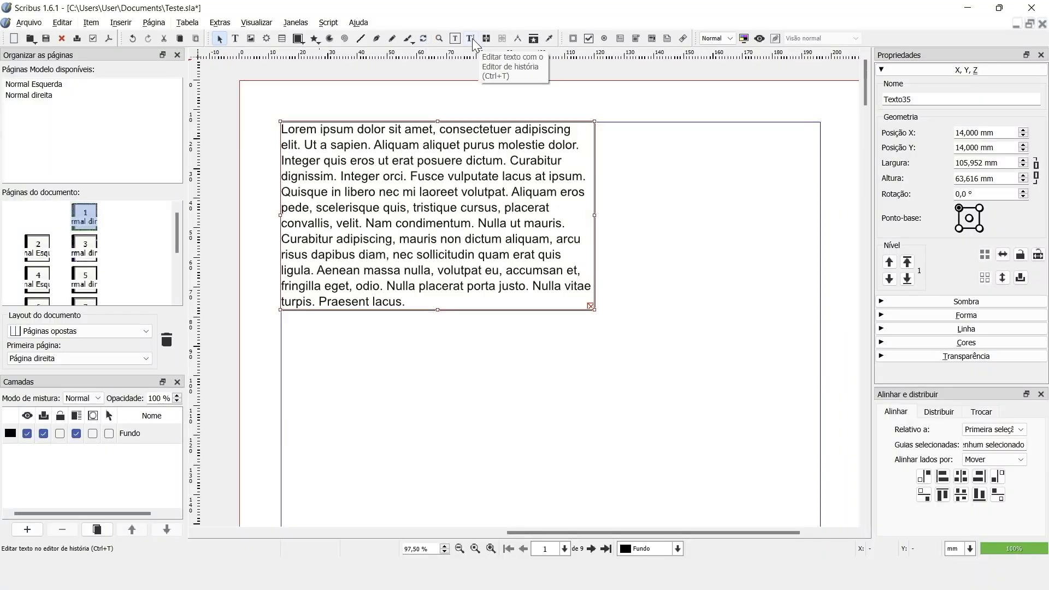
left_click(471, 38)
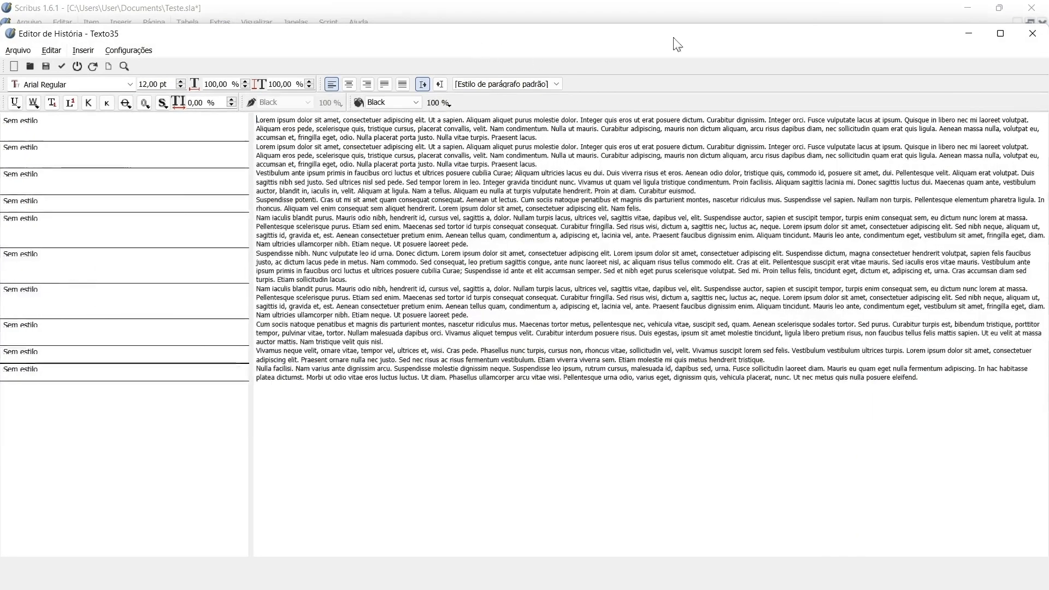
left_click(1032, 33)
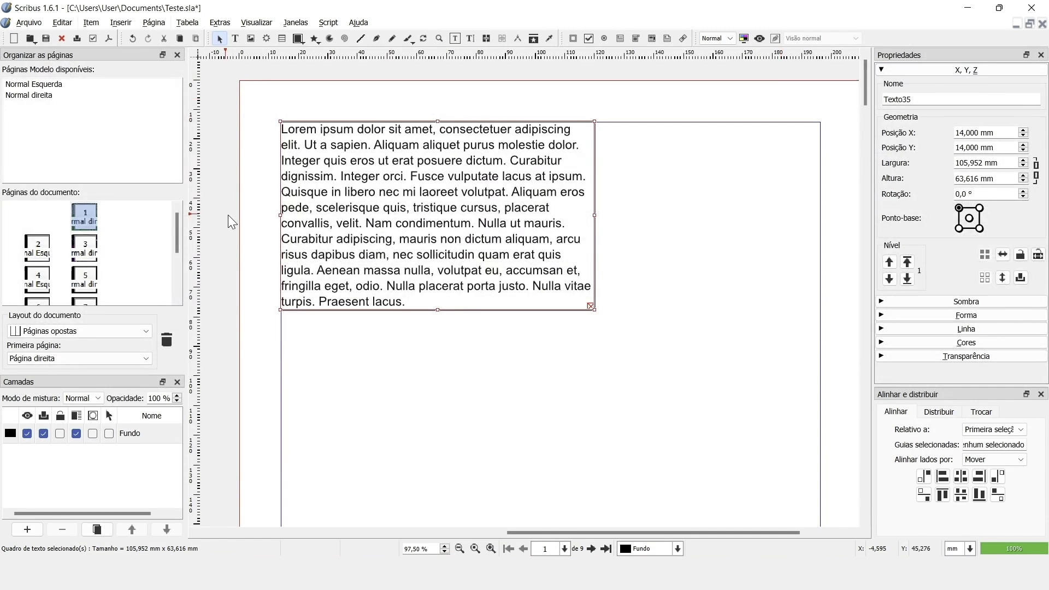
Show the content properties of the Lorem ipsum frame and move their window higher so all settings fit on screen.
right_click(358, 209)
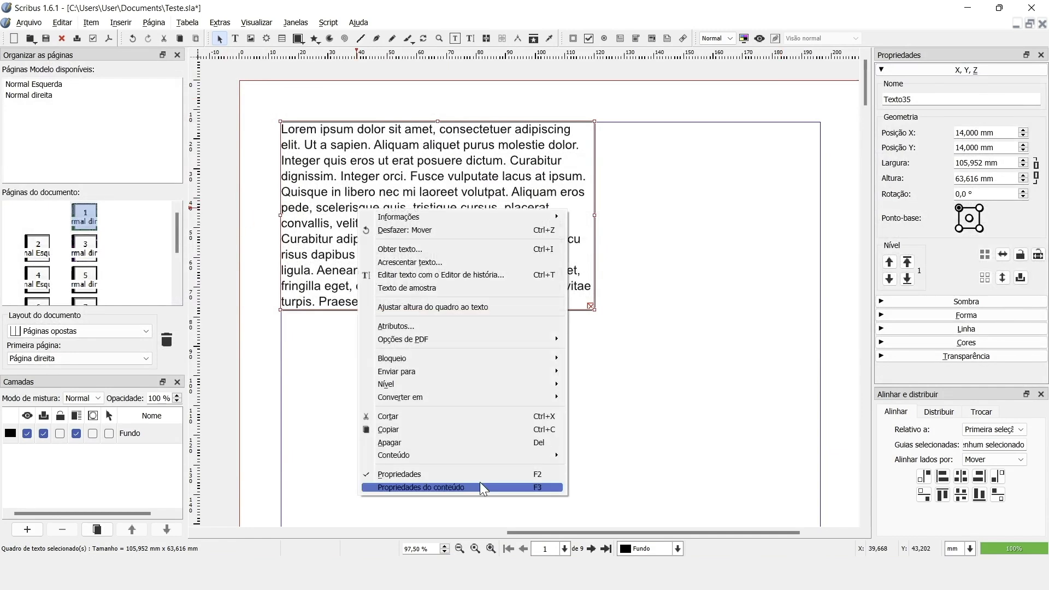
left_click(480, 481)
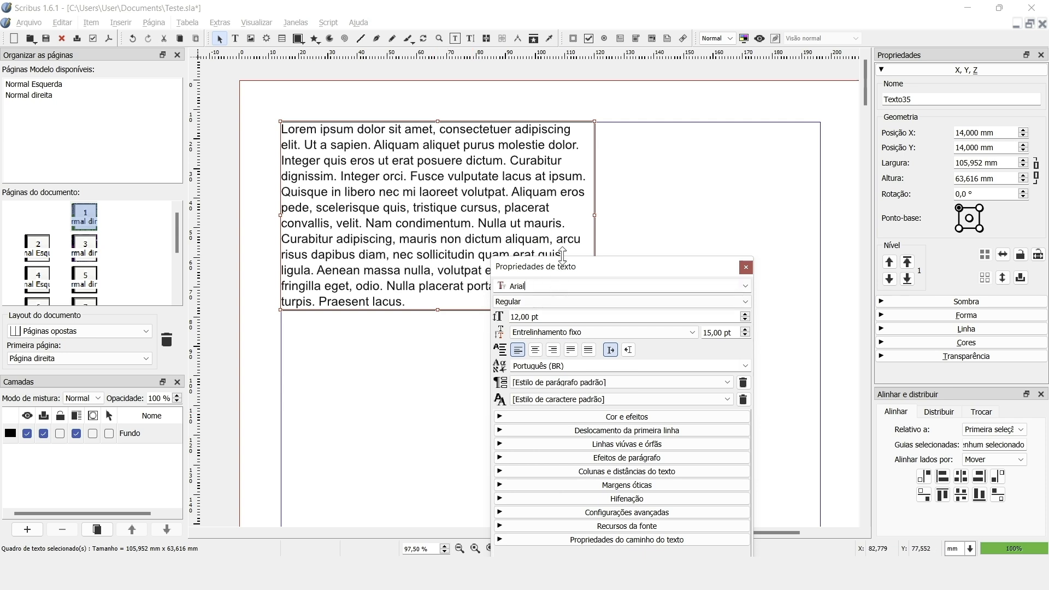
left_click_drag(540, 274, 503, 143)
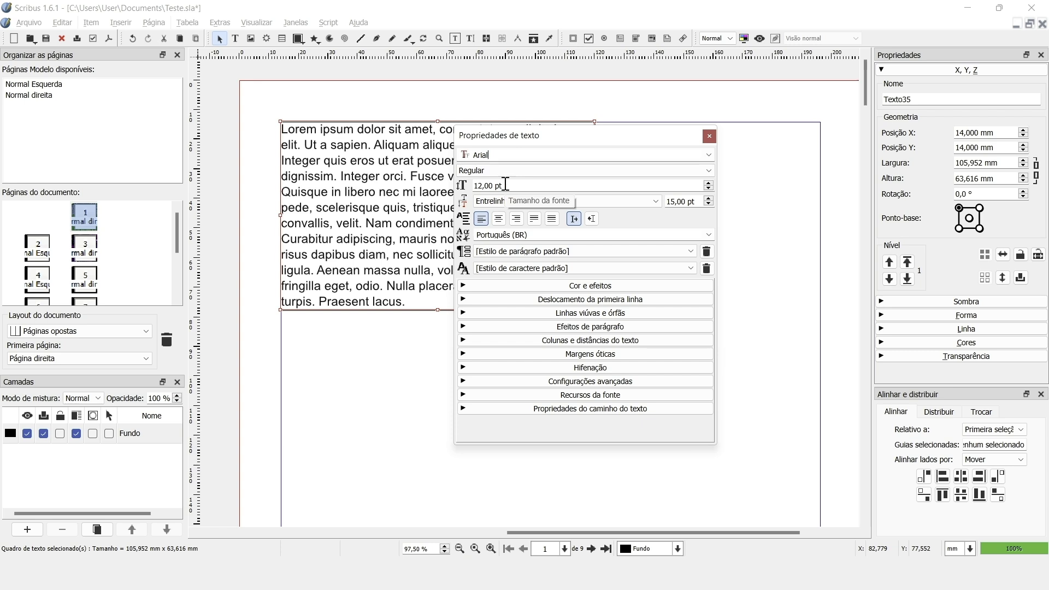
Examine the available font families and Arial font styles for the frame's text without changing them.
left_click(695, 156)
scroll(618, 298, "down", 20)
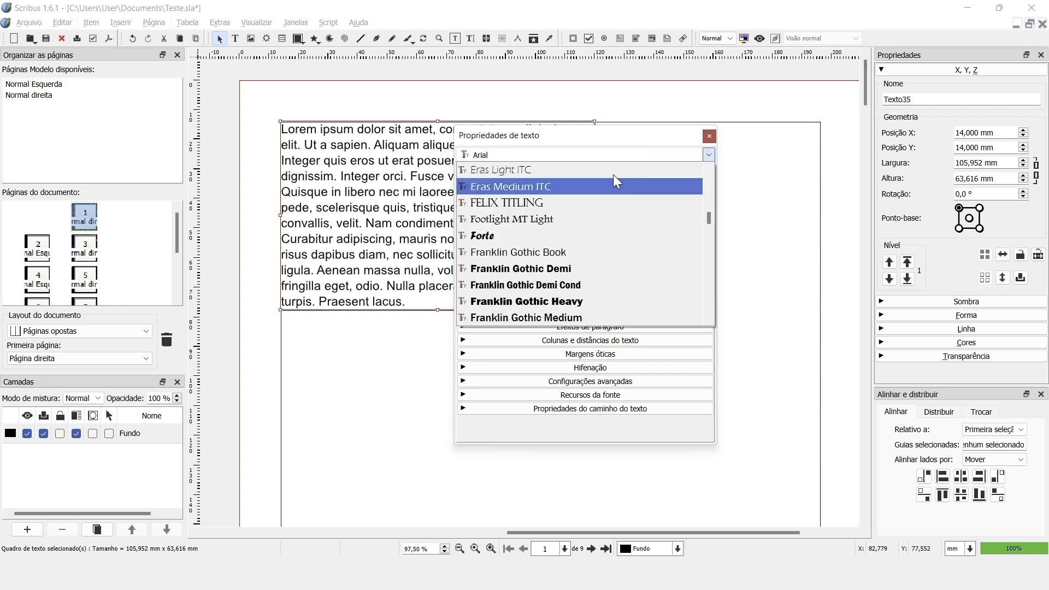
left_click(608, 157)
left_click(698, 186)
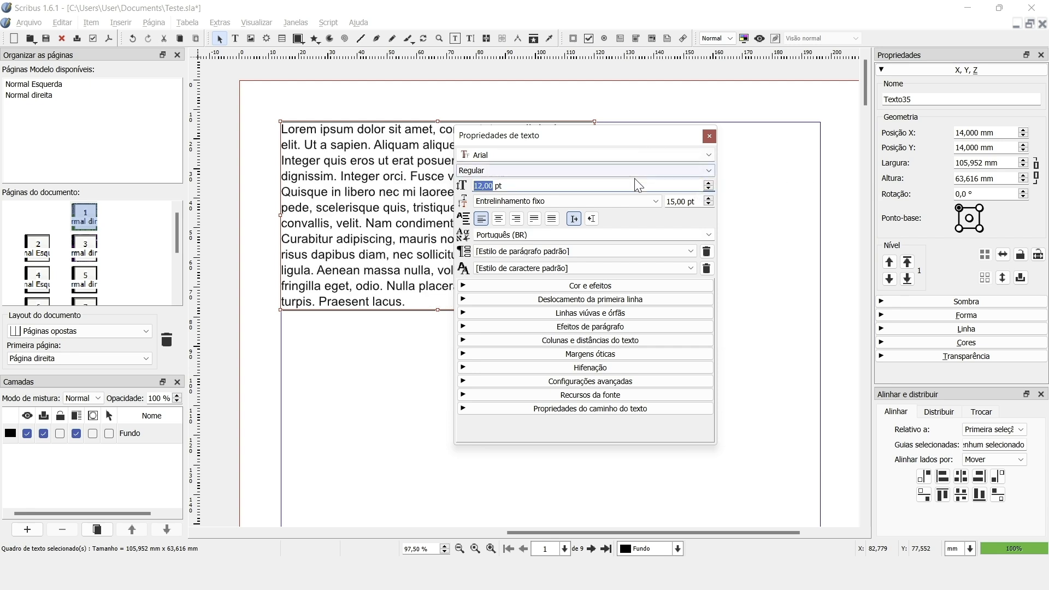
left_click(692, 175)
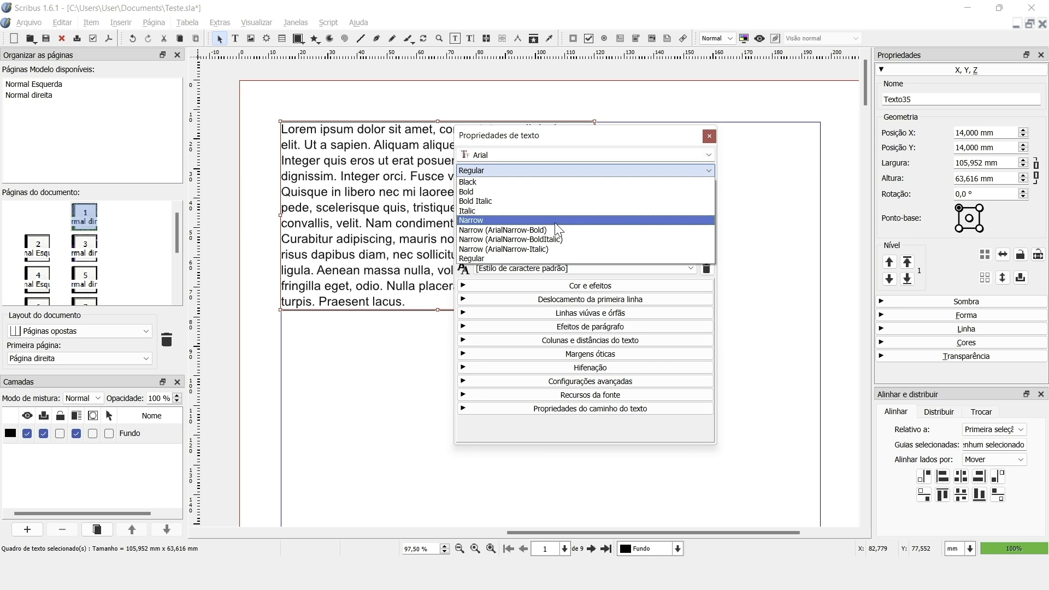
left_click(563, 215)
left_click(551, 177)
left_click(546, 179)
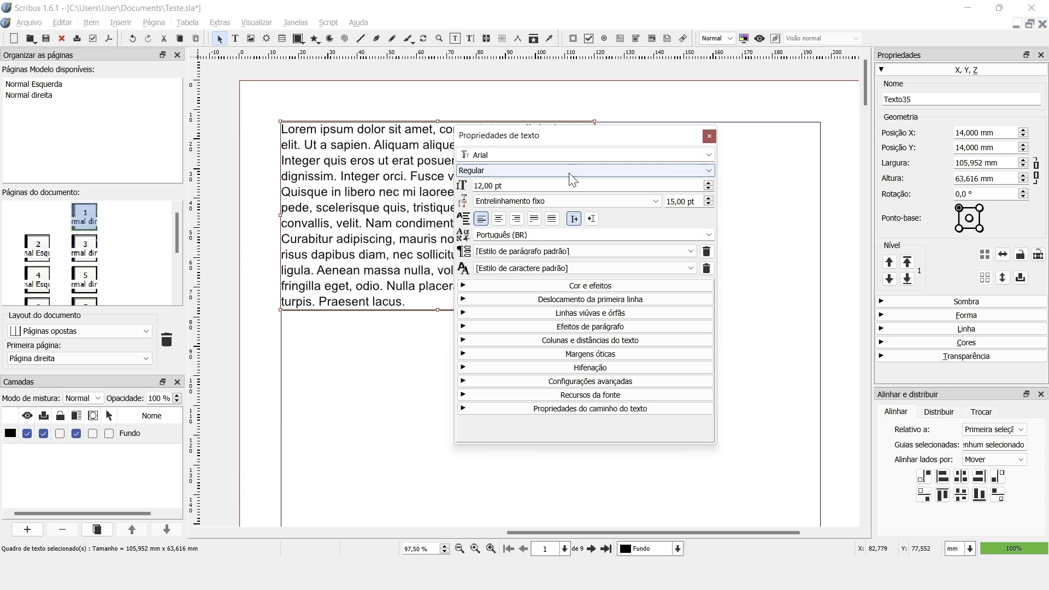
Try the centred, justified and force-justified alignments on the frame's text, restore left alignment and keep the default paragraph style.
left_click(637, 199)
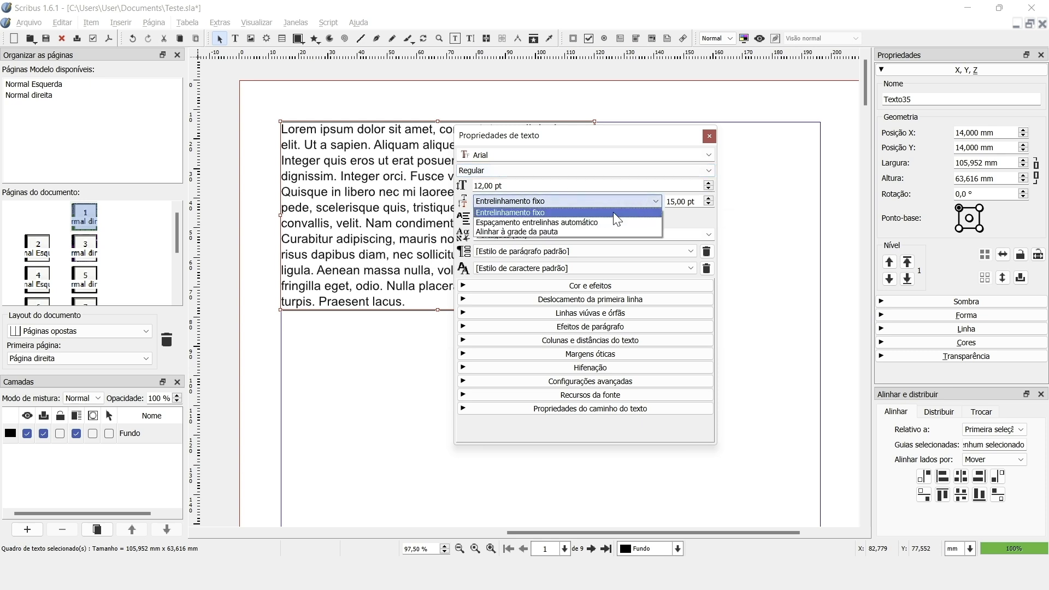
left_click(662, 199)
left_click(498, 218)
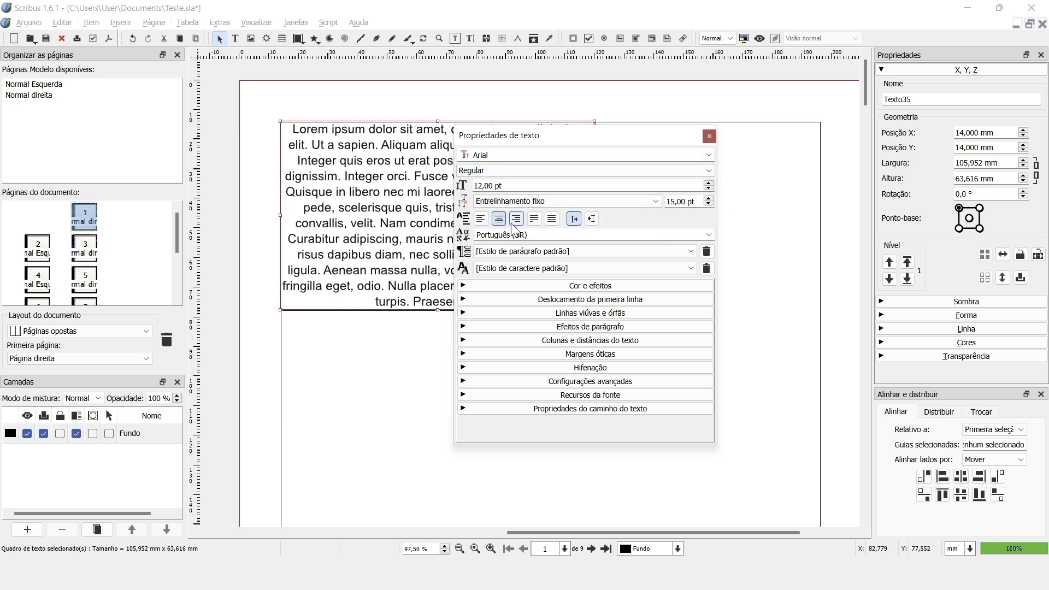
left_click(534, 218)
left_click(551, 218)
left_click(485, 218)
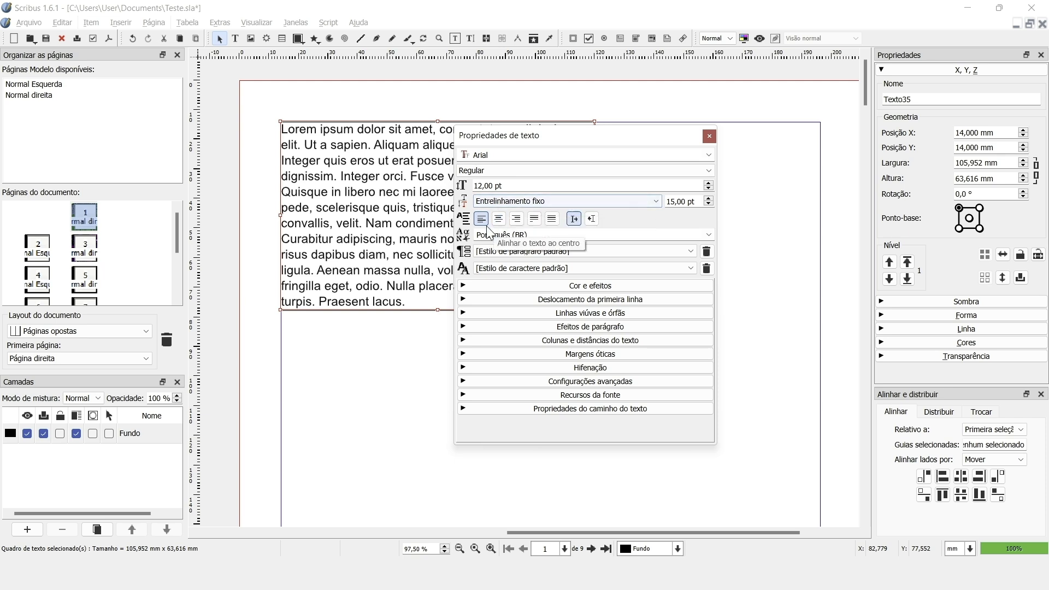
left_click(600, 249)
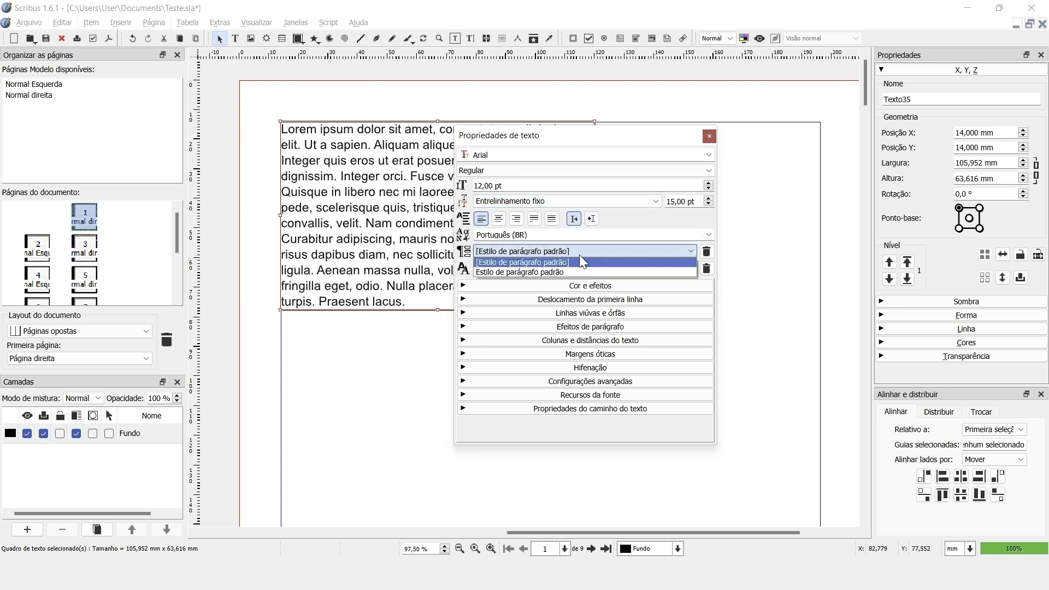
left_click(581, 262)
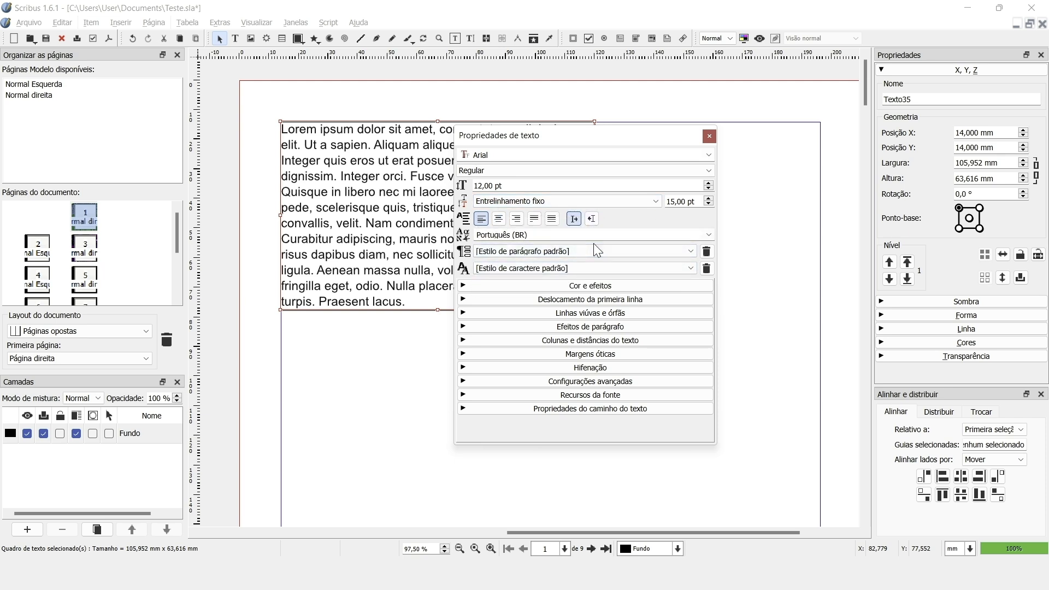
Move the text properties window off the Lorem ipsum text and set the text's fill colour to Green.
left_click_drag(651, 137, 716, 119)
left_click(652, 270)
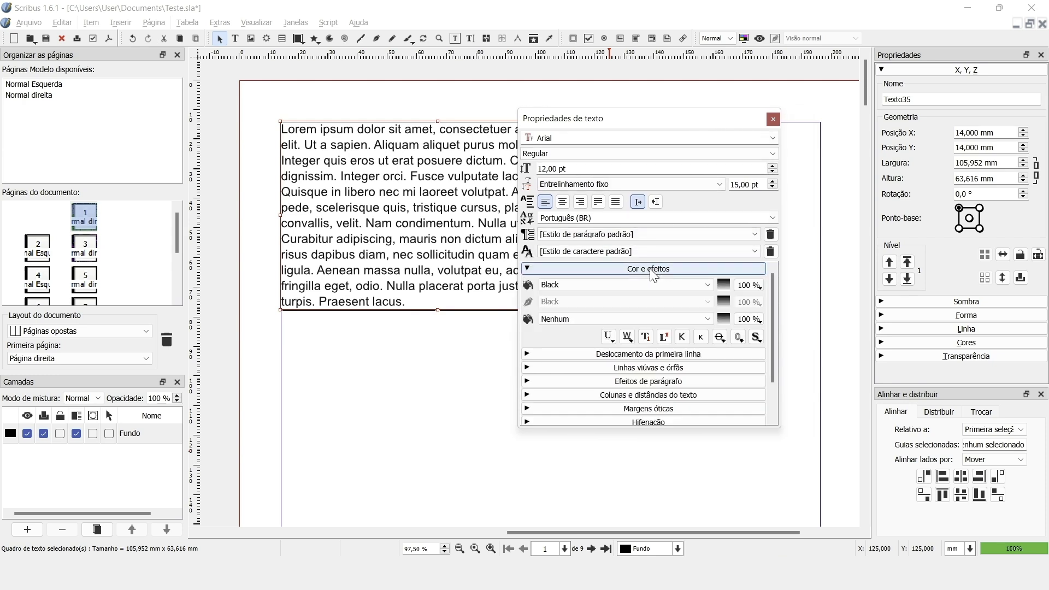
left_click(620, 282)
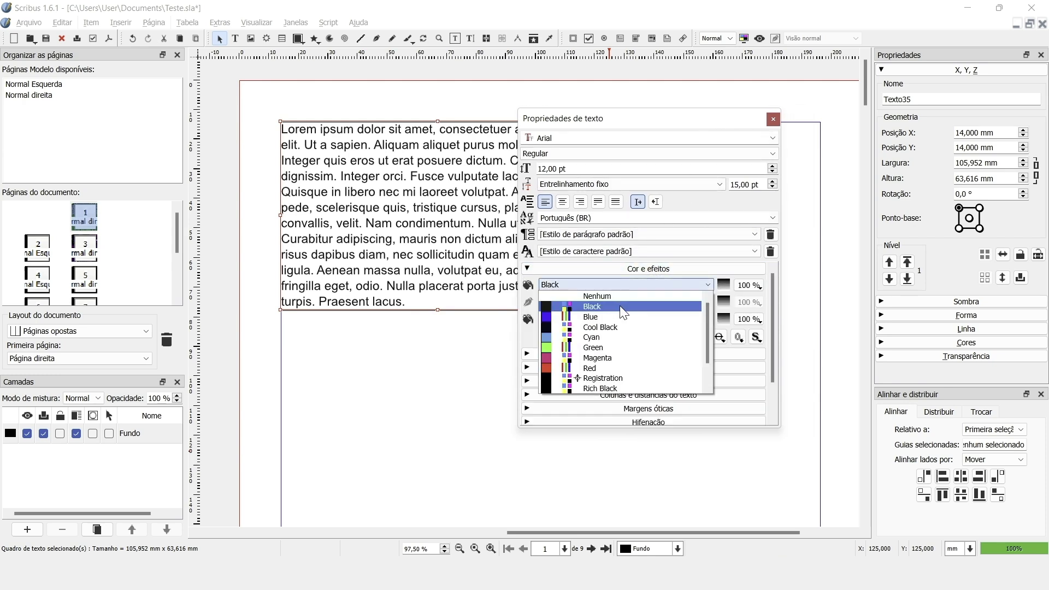
left_click(623, 349)
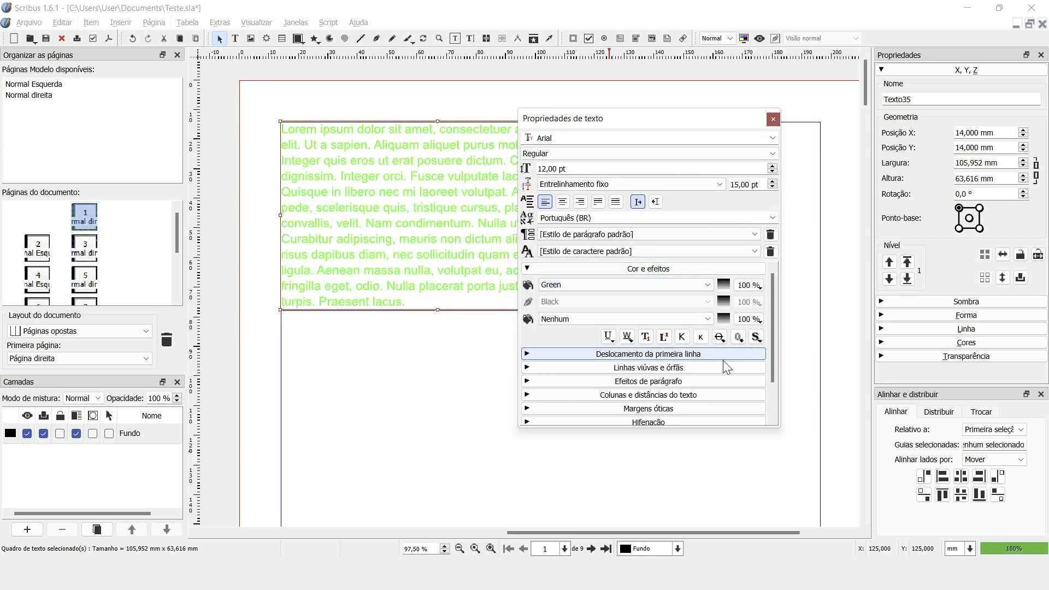
Apply the shadow, words-only underline and strikethrough effects to the frame's text, trying small caps and turning them off again.
left_click(756, 336)
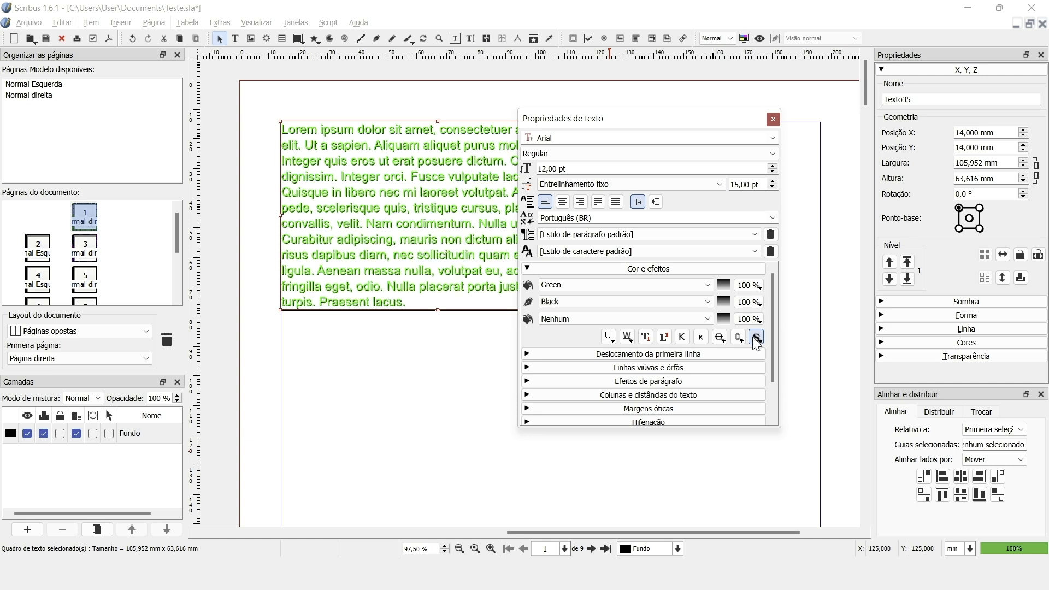
left_click(609, 337)
left_click(628, 337)
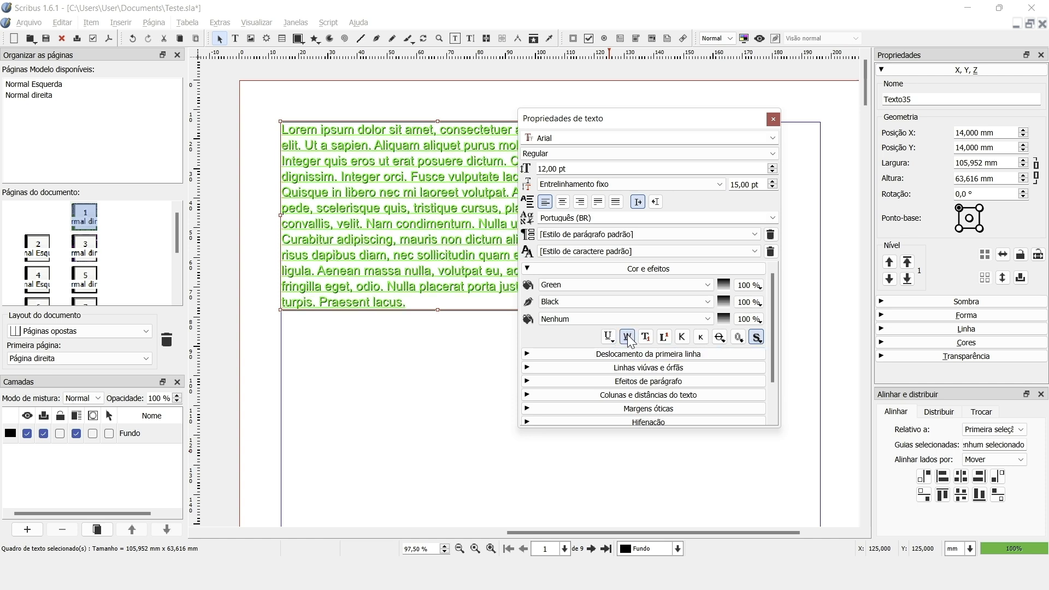
left_click(720, 336)
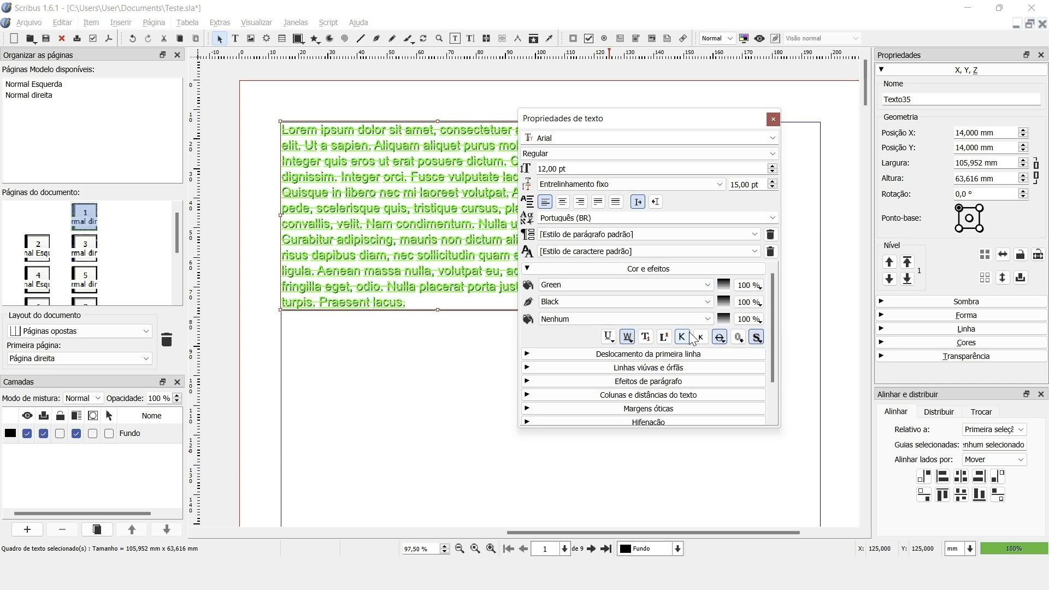
left_click(701, 338)
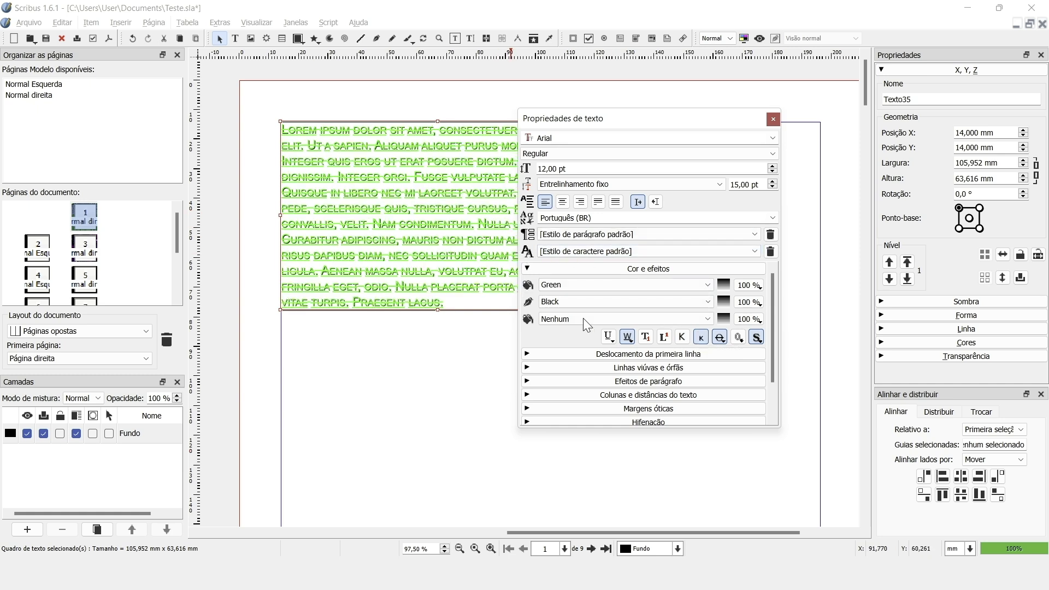
left_click(708, 343)
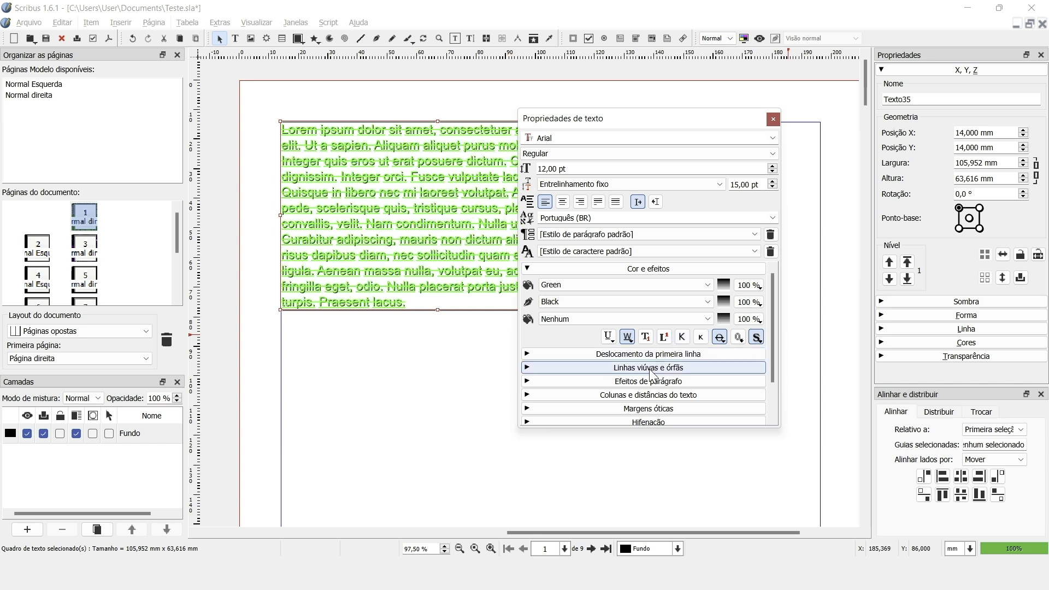
Try the drop cap paragraph effect (Letra capitular) on the text and replace it with a bulleted list (Lista com marcadores).
scroll(651, 375, "down", 1)
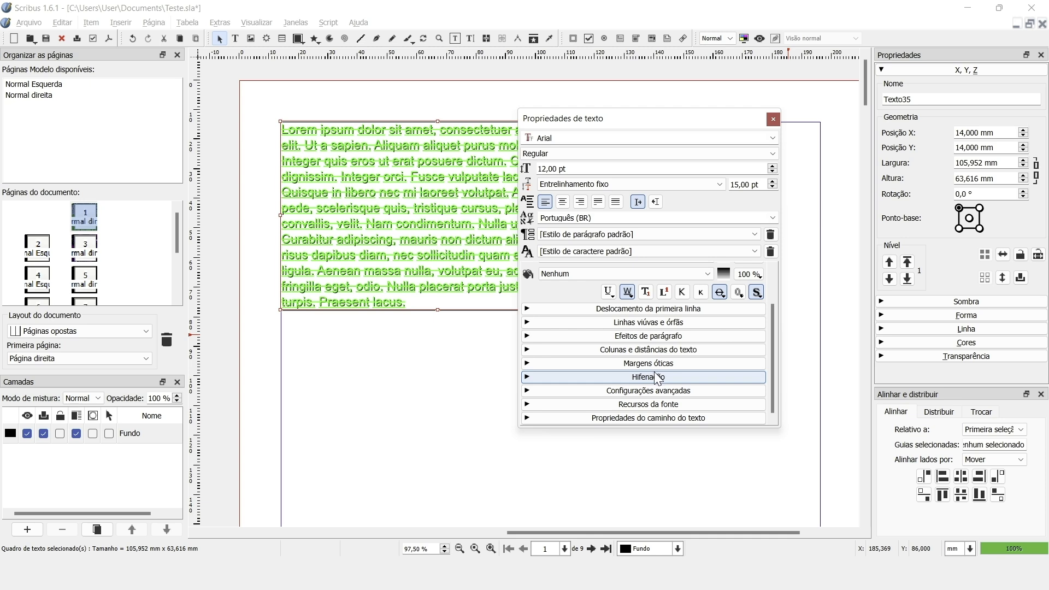
left_click(650, 336)
left_click(658, 351)
left_click(651, 373)
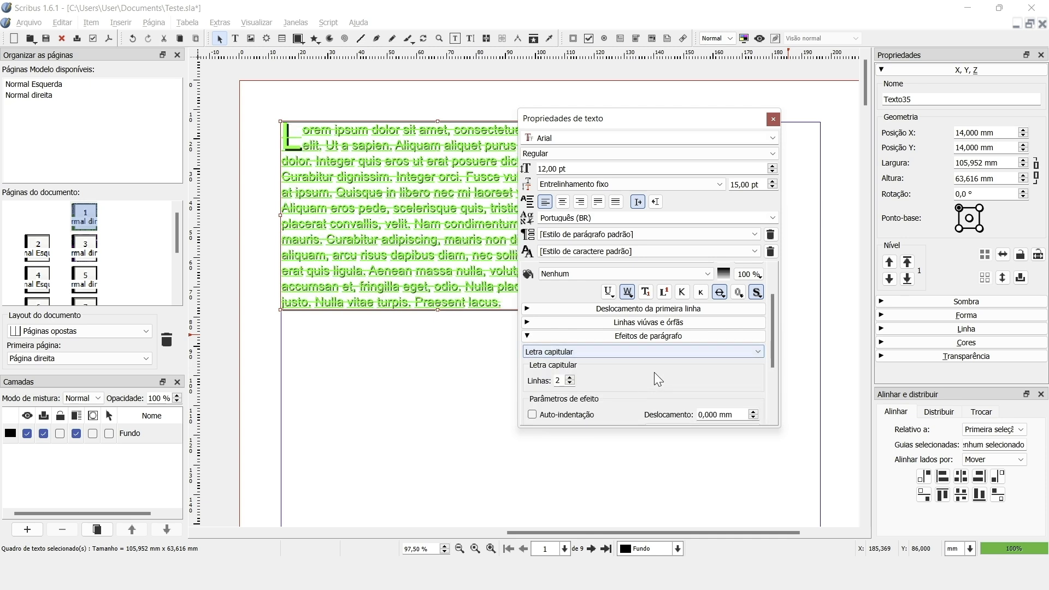
scroll(652, 363, "down", 3)
left_click(667, 281)
left_click(674, 315)
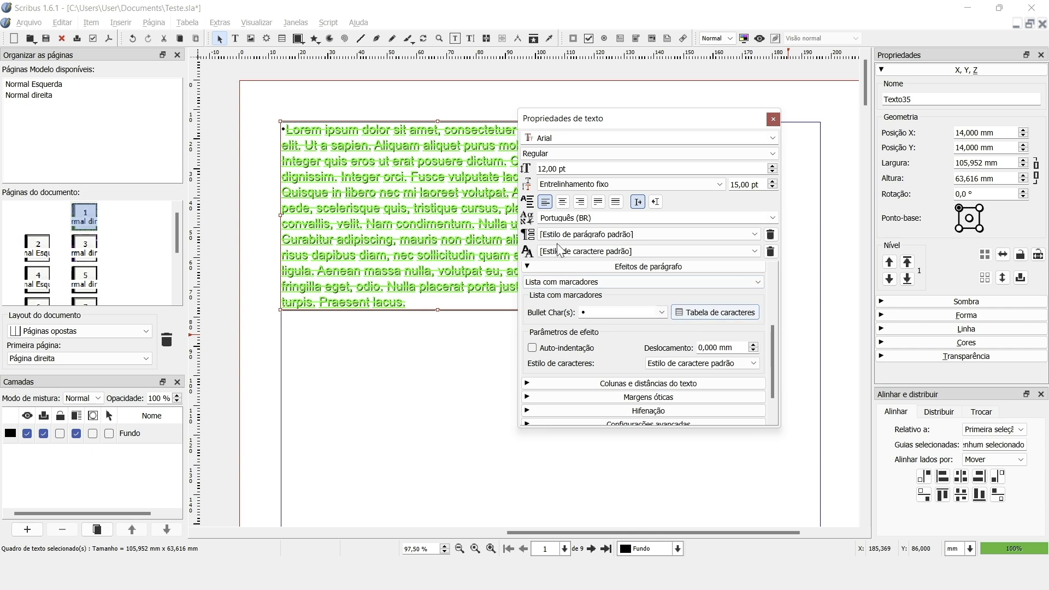
Examine the frame's hyphenation settings without changing them.
left_click(596, 413)
scroll(595, 360, "down", 3)
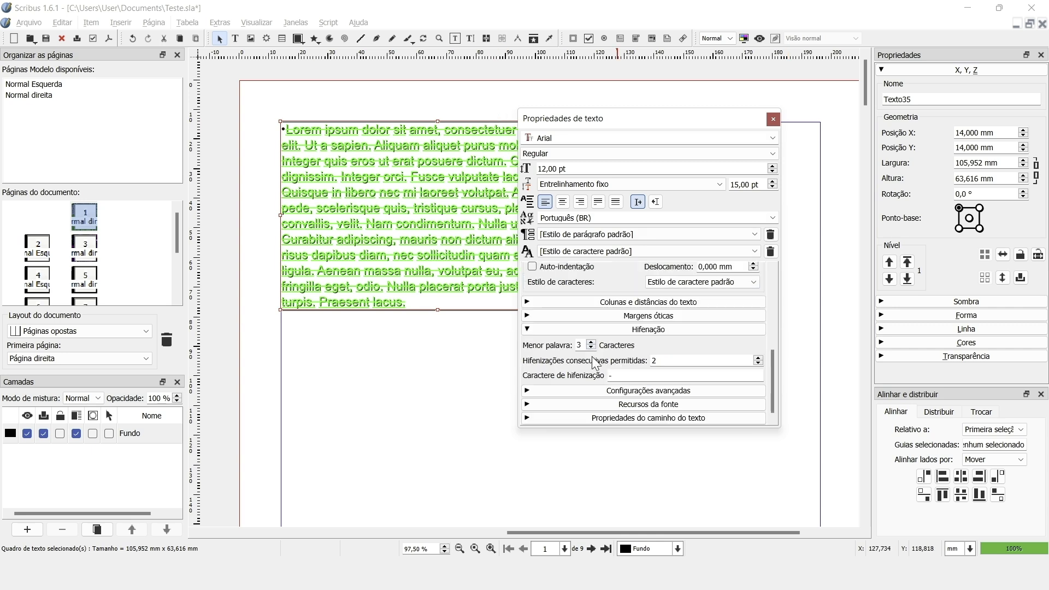
left_click(612, 328)
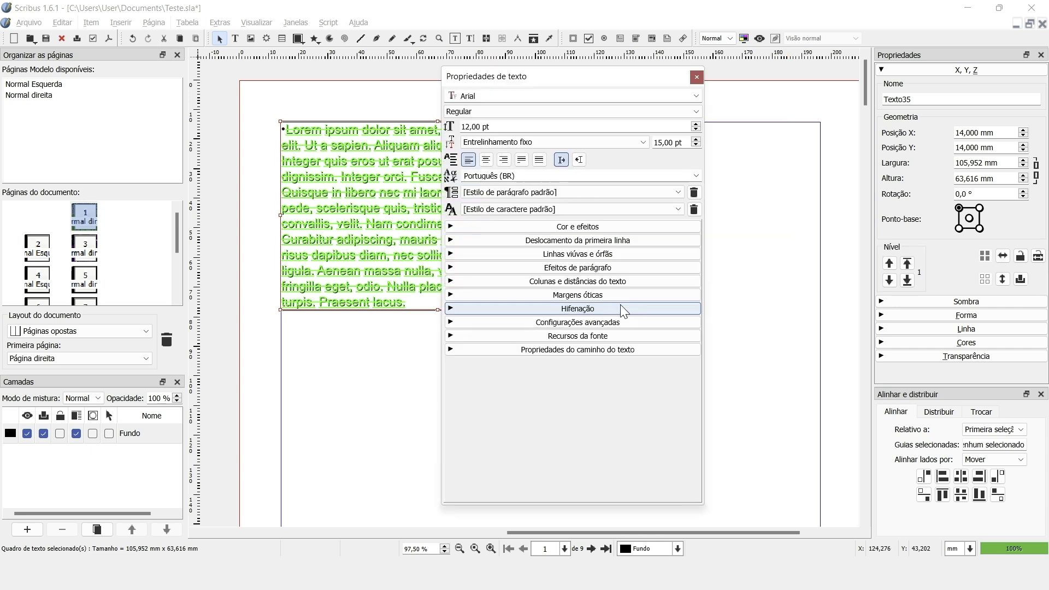
Set the text's baseline offset to 12 % and its horizontal character scaling to 115 % in the advanced settings.
left_click(552, 322)
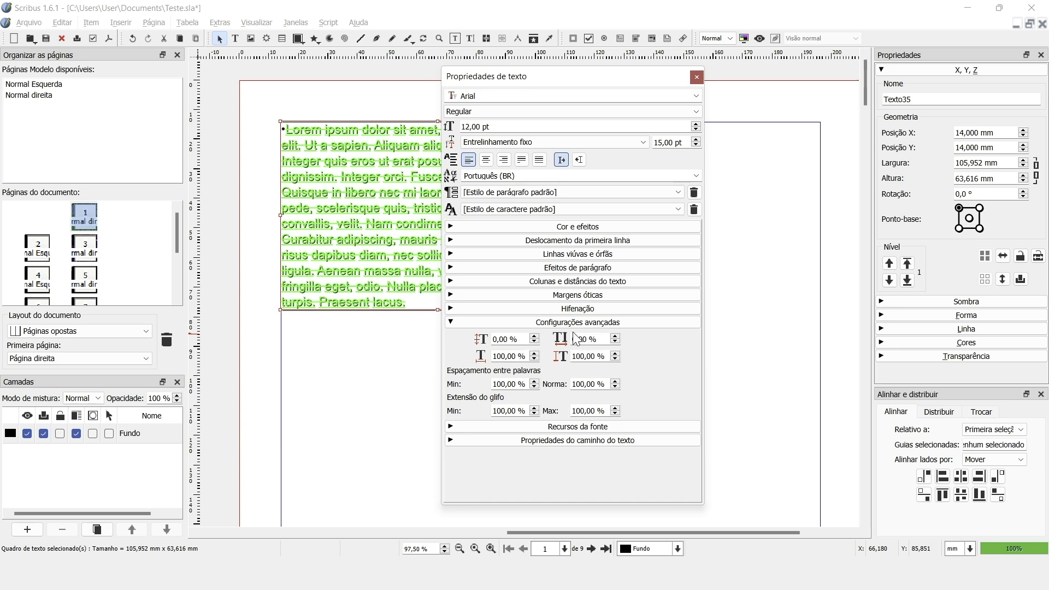
left_click(534, 353)
left_click_drag(534, 353, 534, 338)
left_click(534, 336)
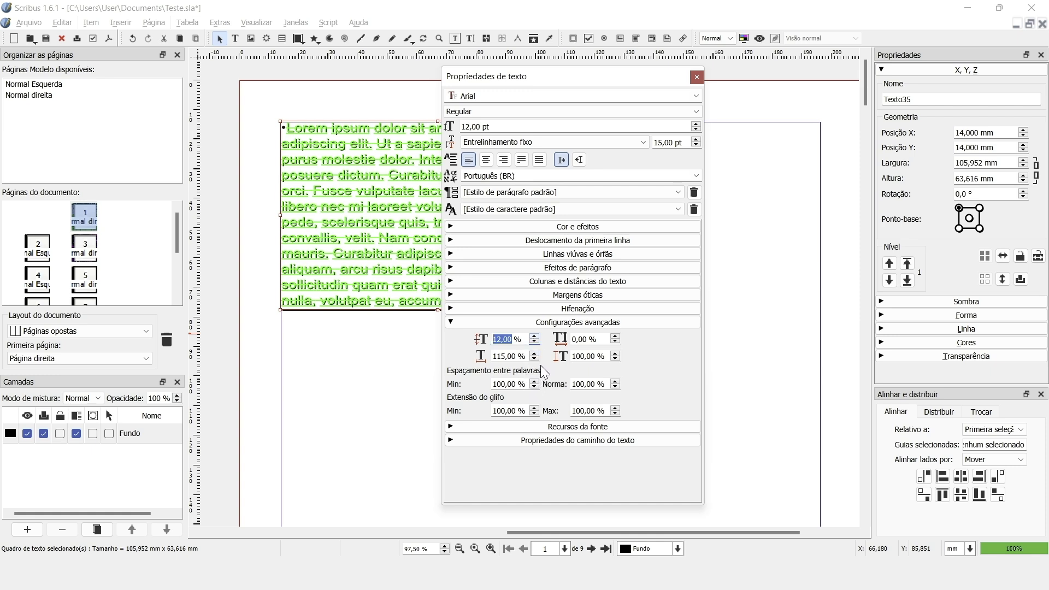
Examine the available font features for capitals, numerals, fractions and style sets, and close the text properties.
left_click(585, 427)
scroll(581, 423, "down", 5)
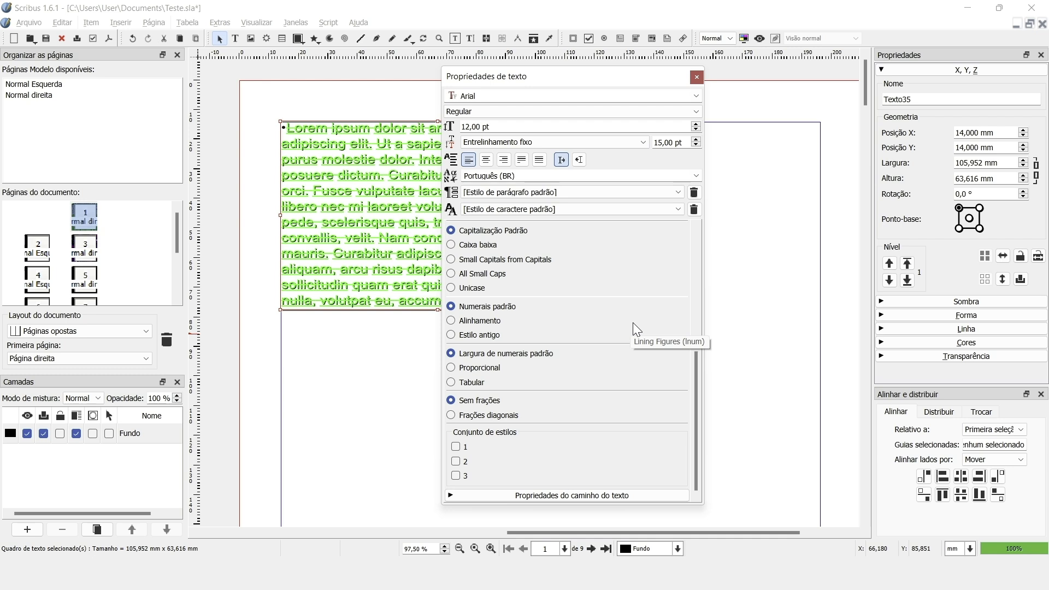
left_click(697, 77)
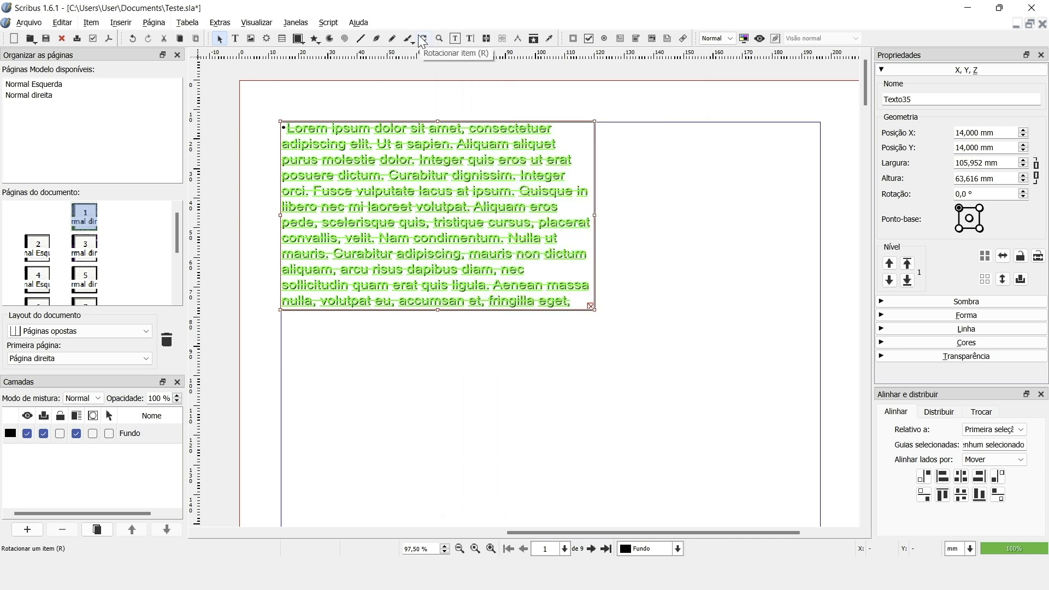
Try placing the cursor and selecting passages inside the Lorem ipsum frame in content editing mode, and deselect the frame.
left_click(454, 39)
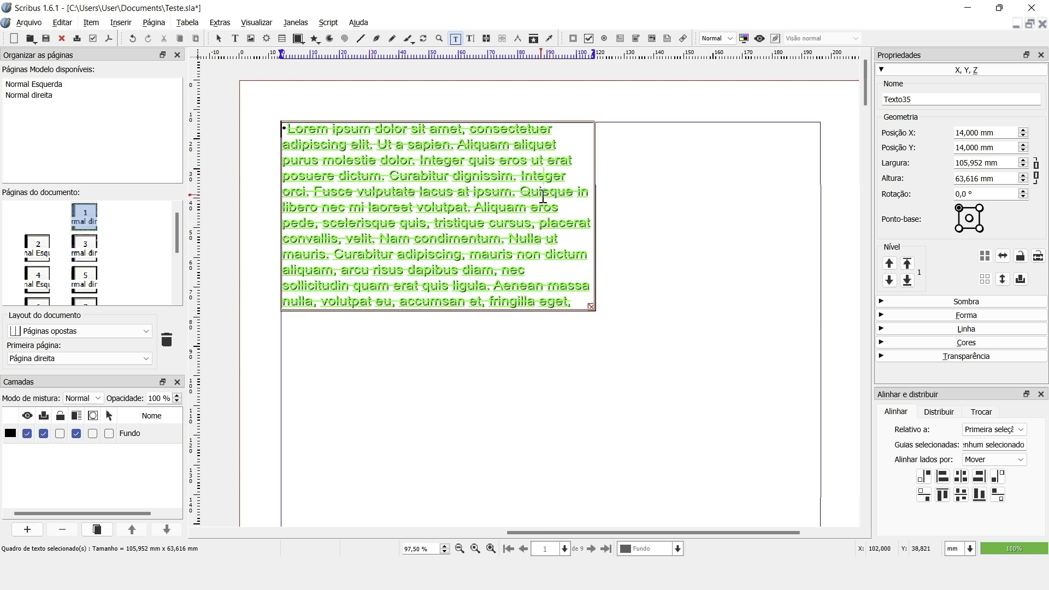
left_click_drag(457, 192, 464, 192)
left_click(542, 235)
left_click_drag(511, 191, 335, 157)
left_click(277, 86)
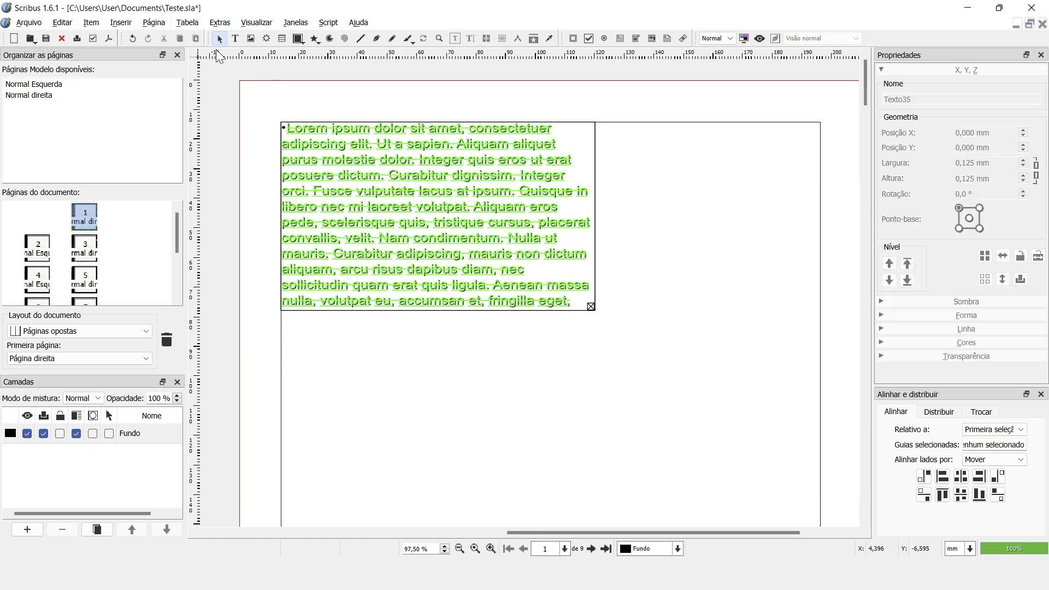
Move the Lorem ipsum frame to about X 42, Y 28 mm and draw an empty text frame about 127 × 71 mm below it.
mouse_move(298, 301)
left_mouse_down()
mouse_move(382, 285)
mouse_move(598, 434)
mouse_move(741, 494)
mouse_move(741, 474)
left_mouse_up()
scroll(382, 285, "down", 3)
key("t")
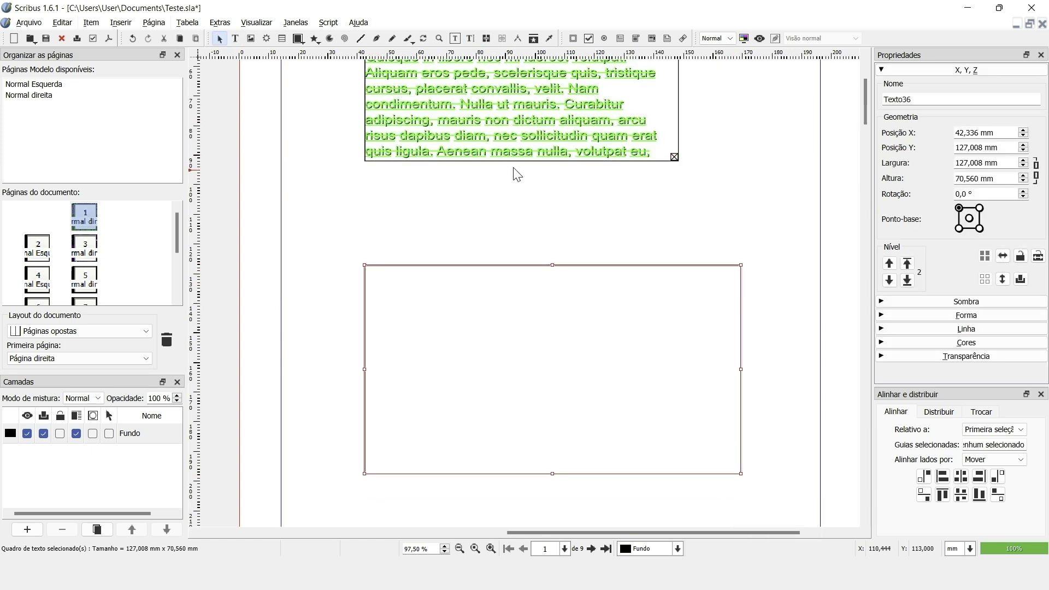
Link the Lorem ipsum frame to the empty text frame below so its overflow text continues there, and unlink them again.
left_click(469, 143)
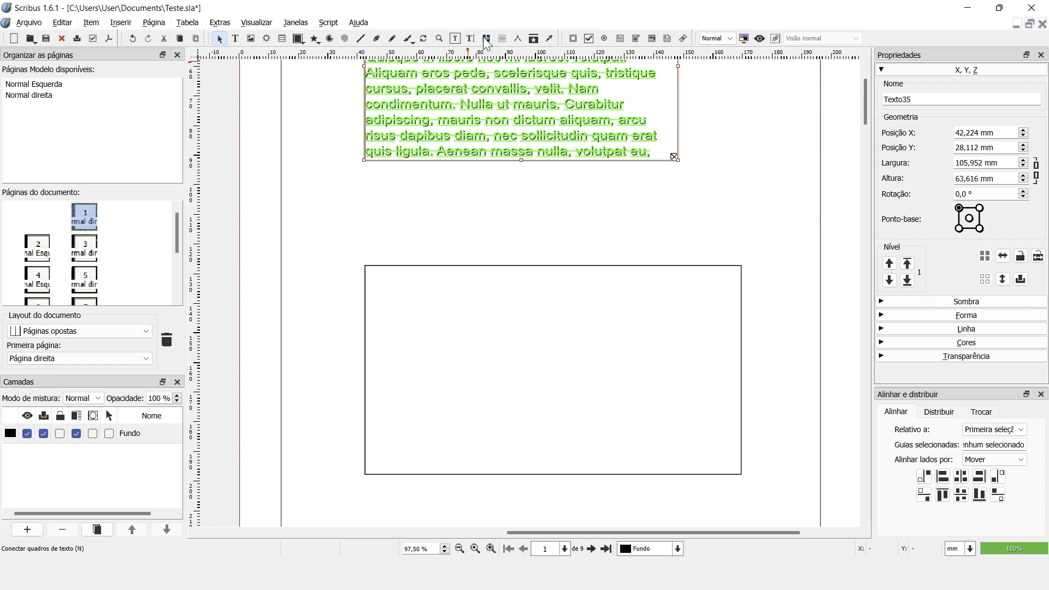
left_click(518, 375)
key("u")
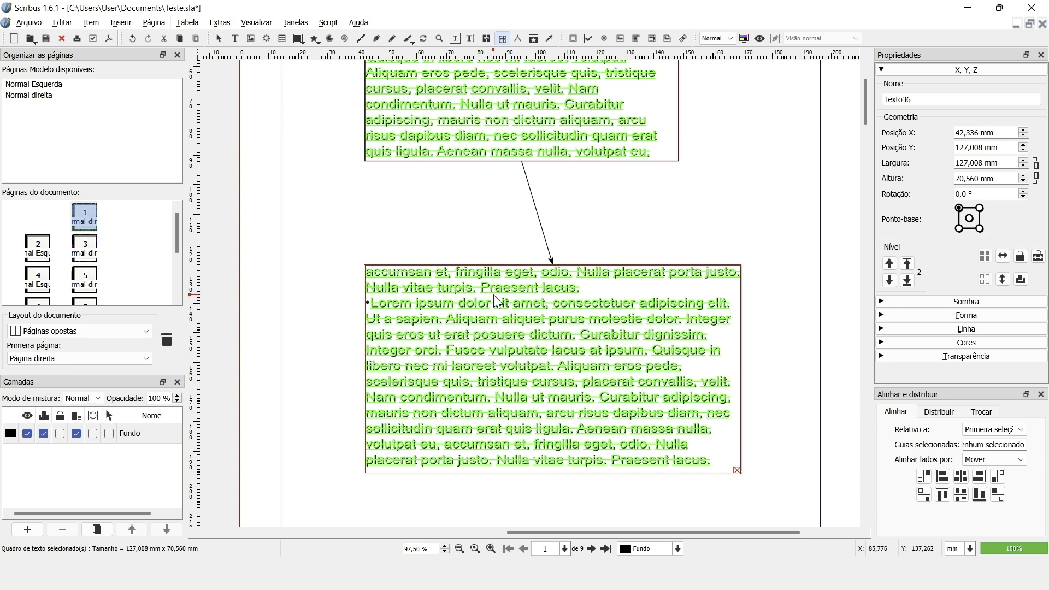
left_click(497, 302)
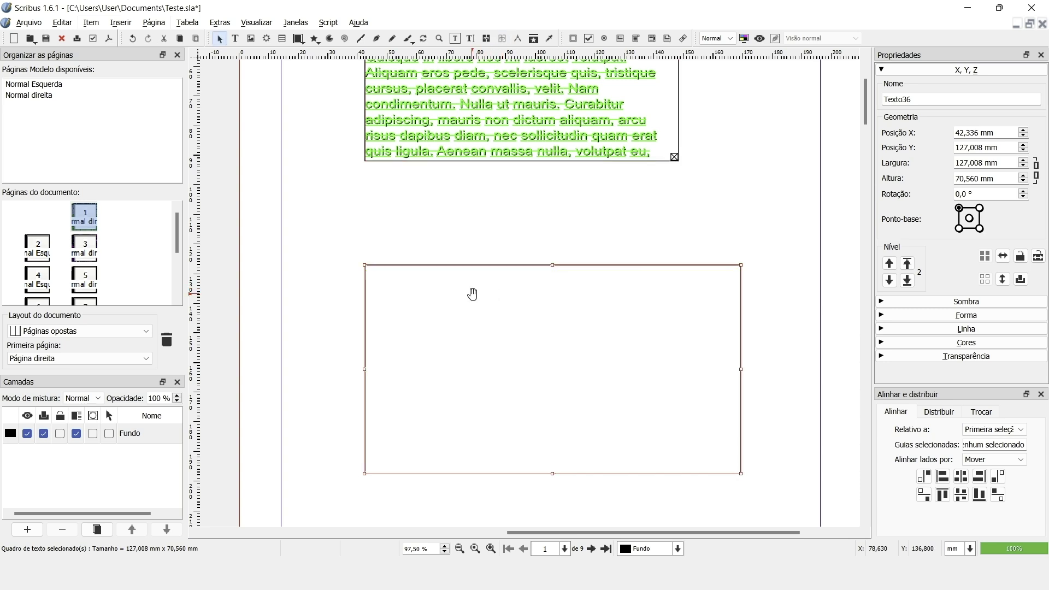
Move the empty text frame up to a vertical position of about 99 mm, just below the Lorem ipsum frame.
left_click_drag(469, 293, 470, 209)
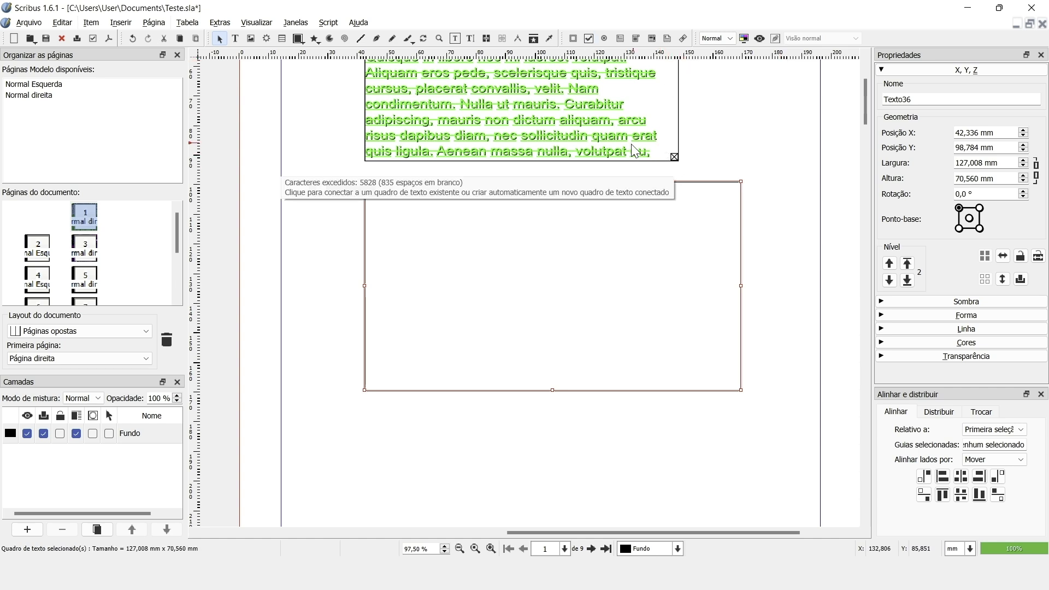
scroll(481, 320, "down", 2)
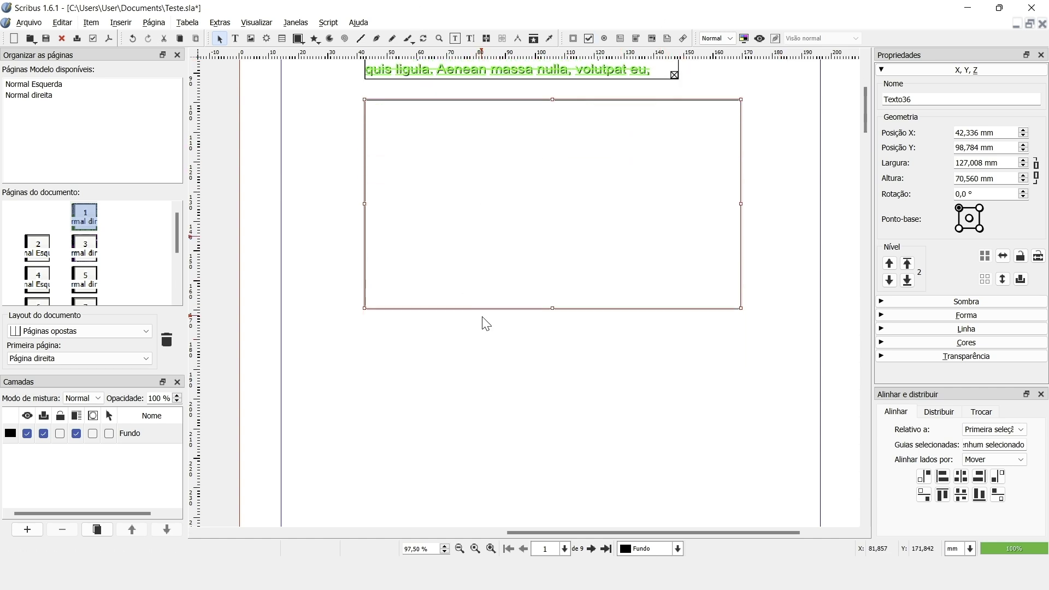
scroll(483, 319, "down", 2)
scroll(486, 321, "down", 1)
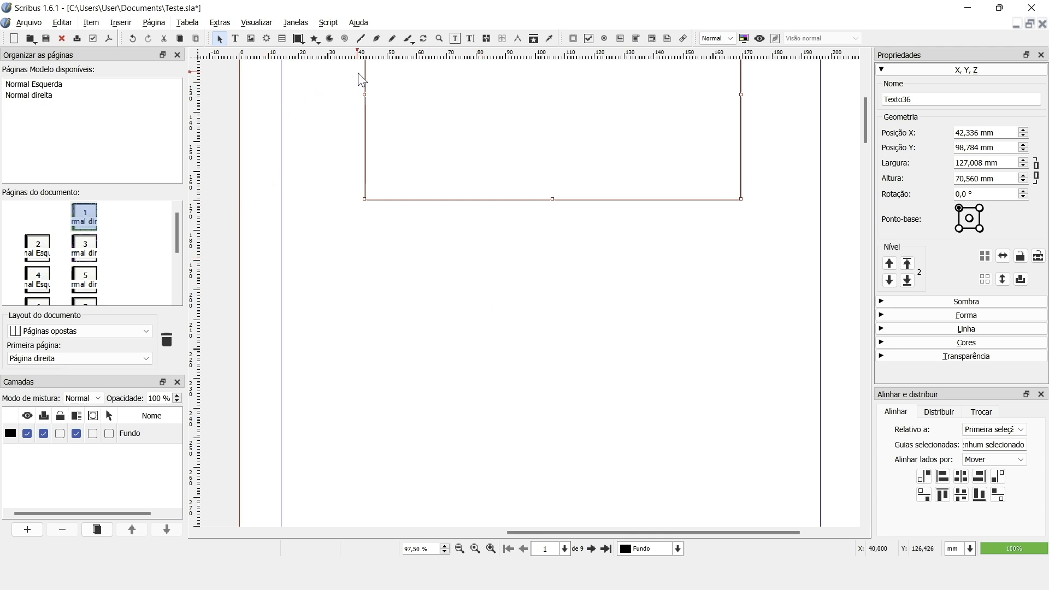
Insert a table of 5 rows and 12 columns, about 162 × 85 mm, below the empty text frame.
left_click(283, 39)
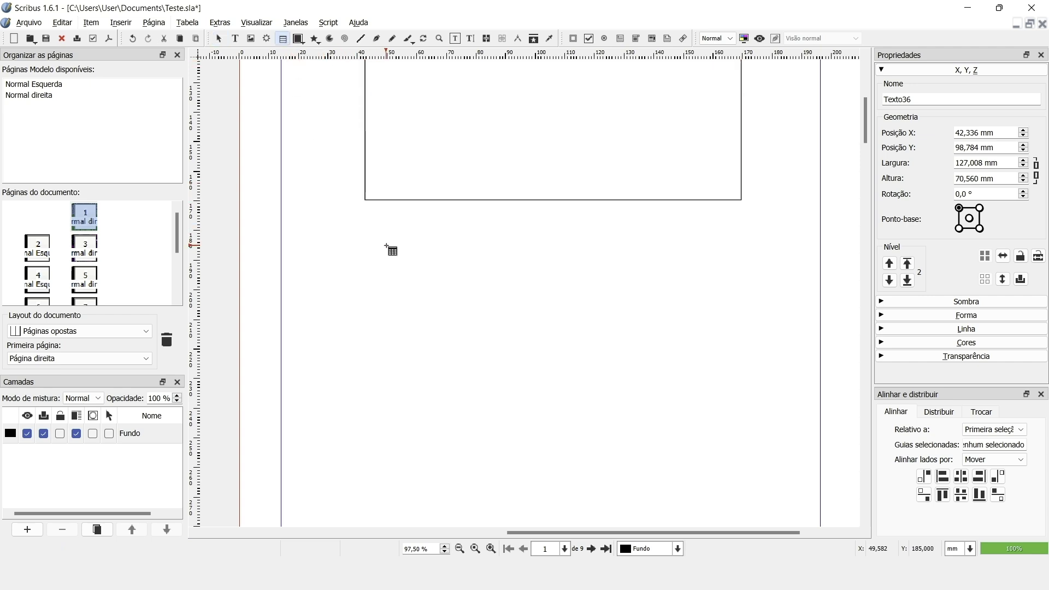
left_click_drag(323, 241, 804, 492)
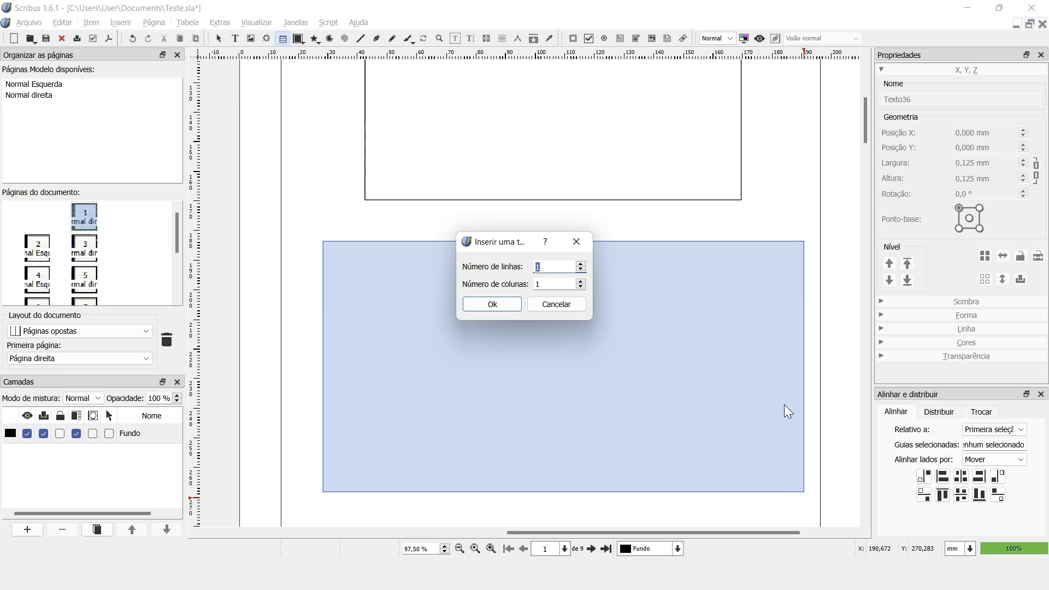
left_click(580, 265)
left_click(580, 265)
left_click(581, 265)
left_click(581, 281)
left_click(584, 280)
left_click(584, 280)
left_click(584, 280)
left_click(584, 280)
left_click(583, 280)
left_click(584, 280)
left_click(482, 299)
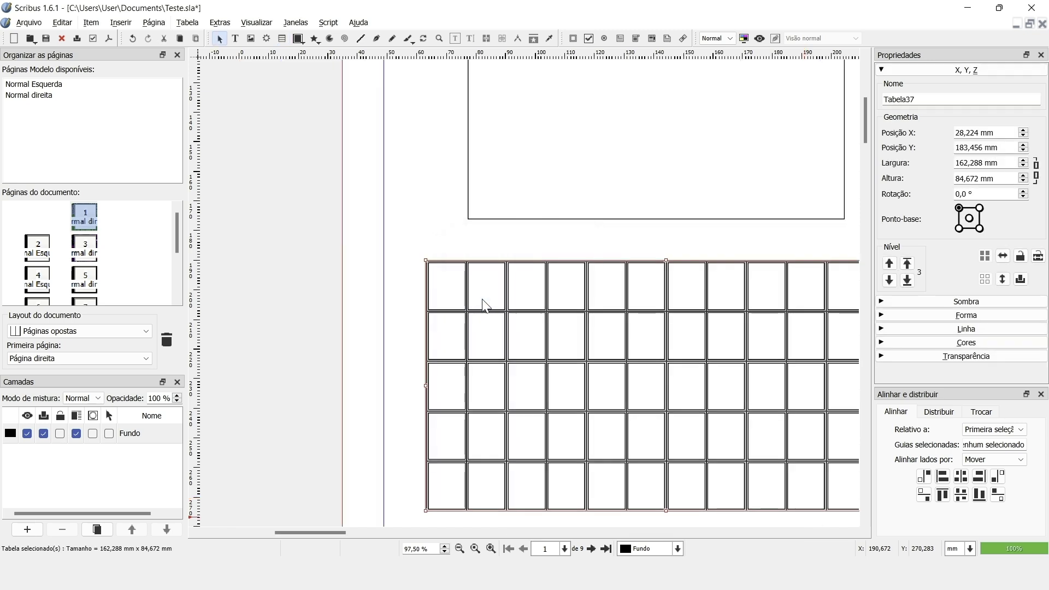
Fill first-row cells 1 and 3 with fdwefwef and fewfdweff, and second-row cells 2 and 5 with edfewfwef and vdfsvdf.
double_click(443, 294)
type("fdwefwe")
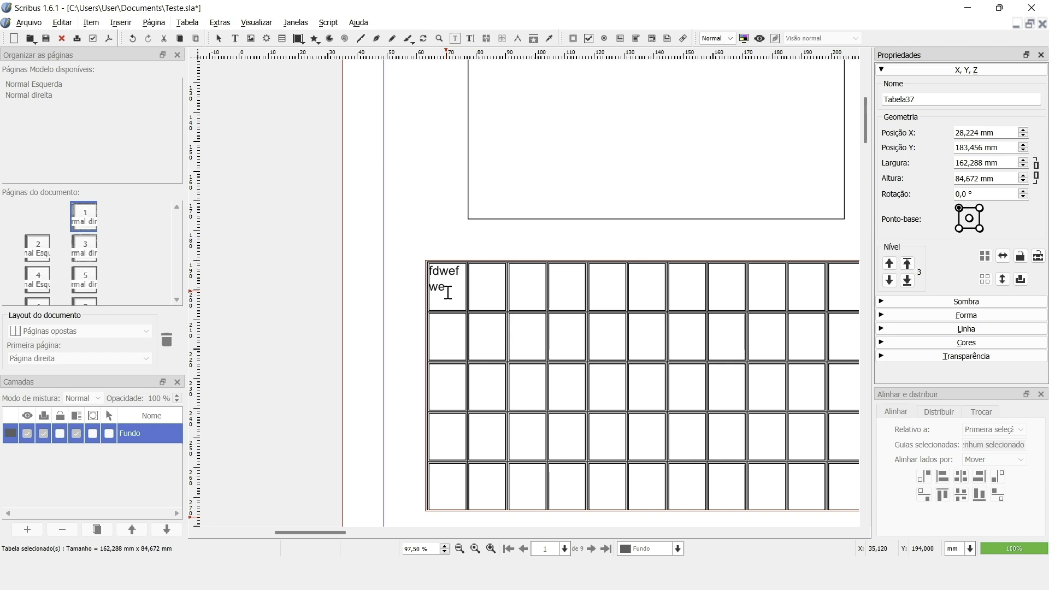
type("f")
left_click(487, 346)
type("ed")
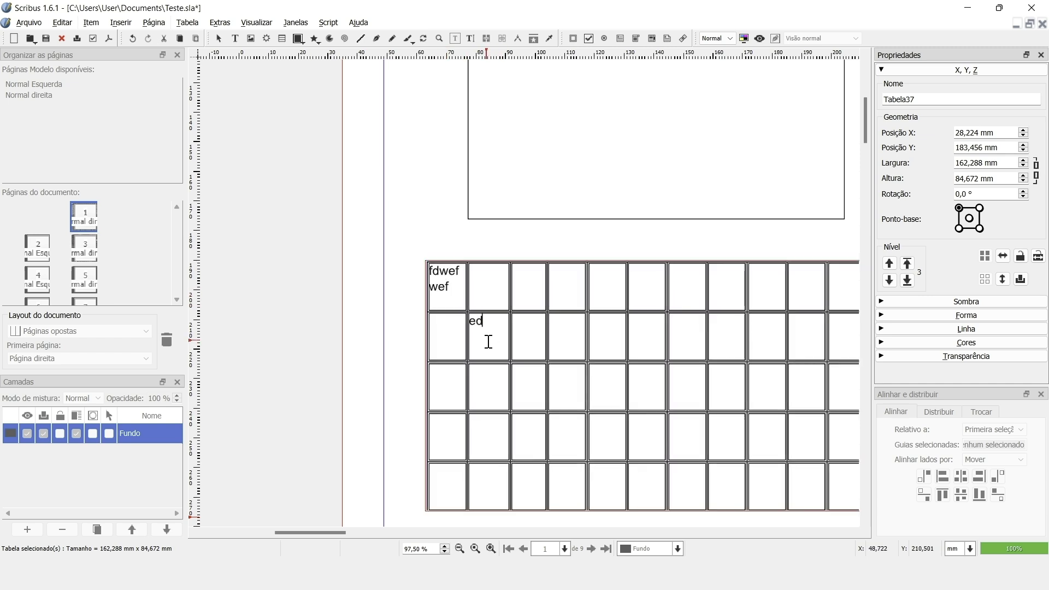
type("fewfwef")
left_click(528, 301)
type("fewfdwe")
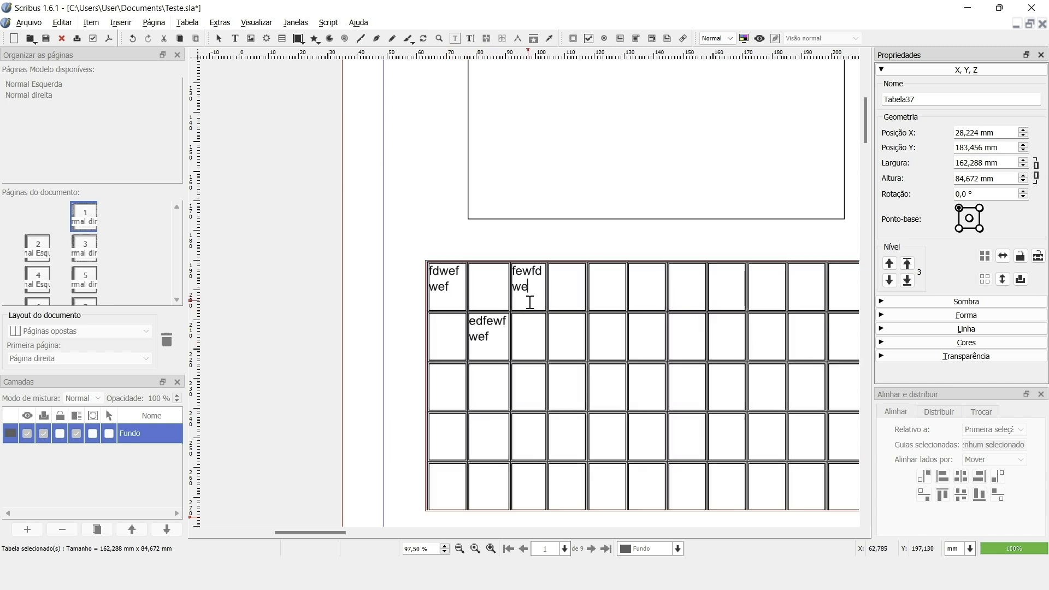
type("ff")
left_click(607, 339)
type("vdfsvdf")
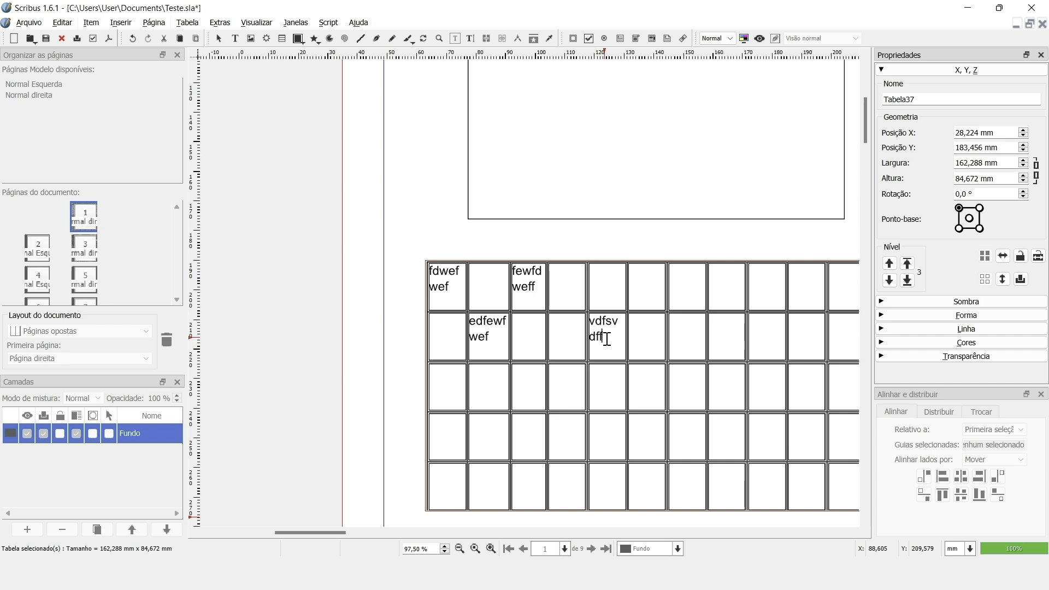